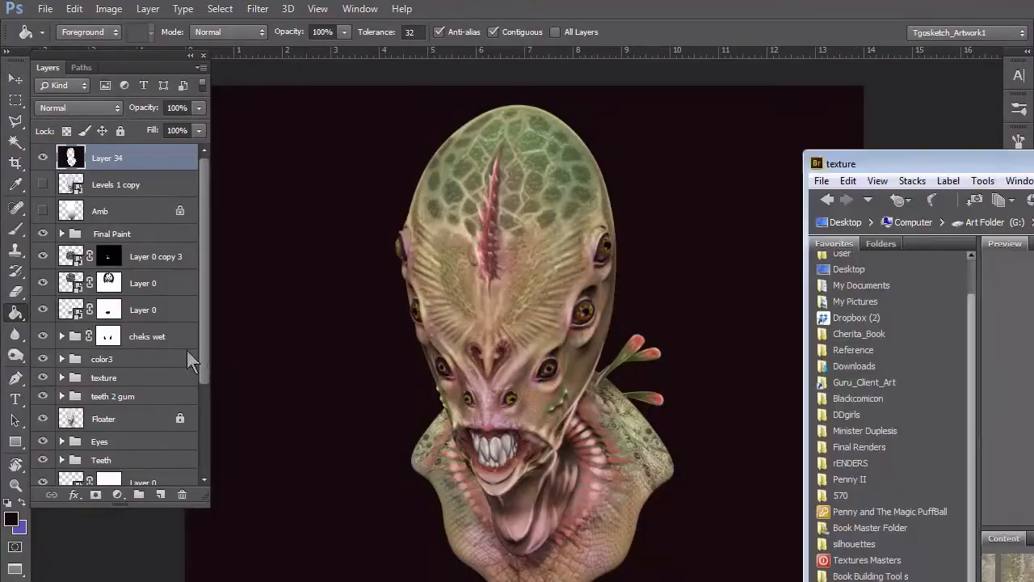
Step: Place the overlay6.jpg texture from Bridge into the creature document as a new top layer
key("Right")
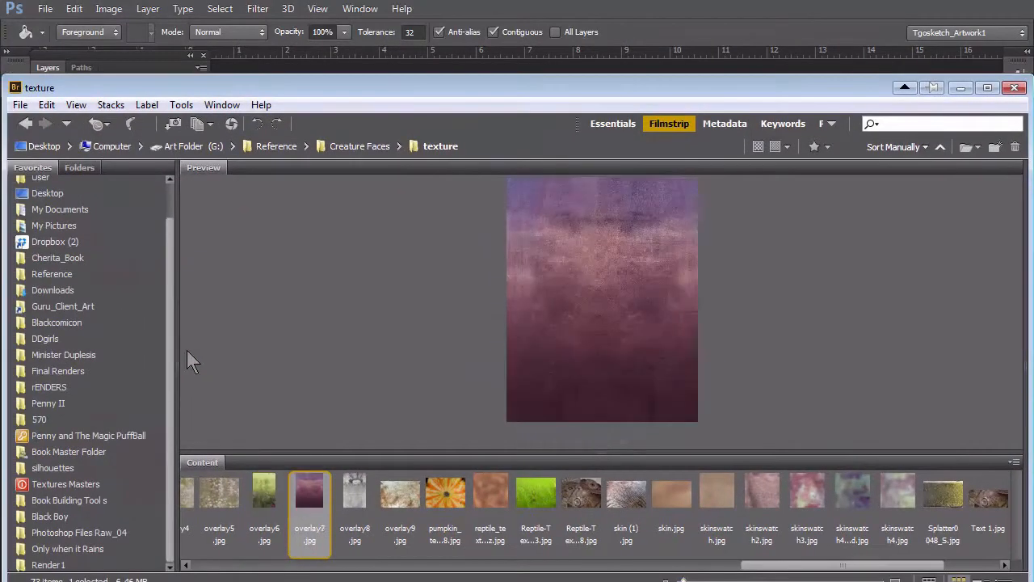
key("Left")
left_click_drag(264, 491, 285, 581)
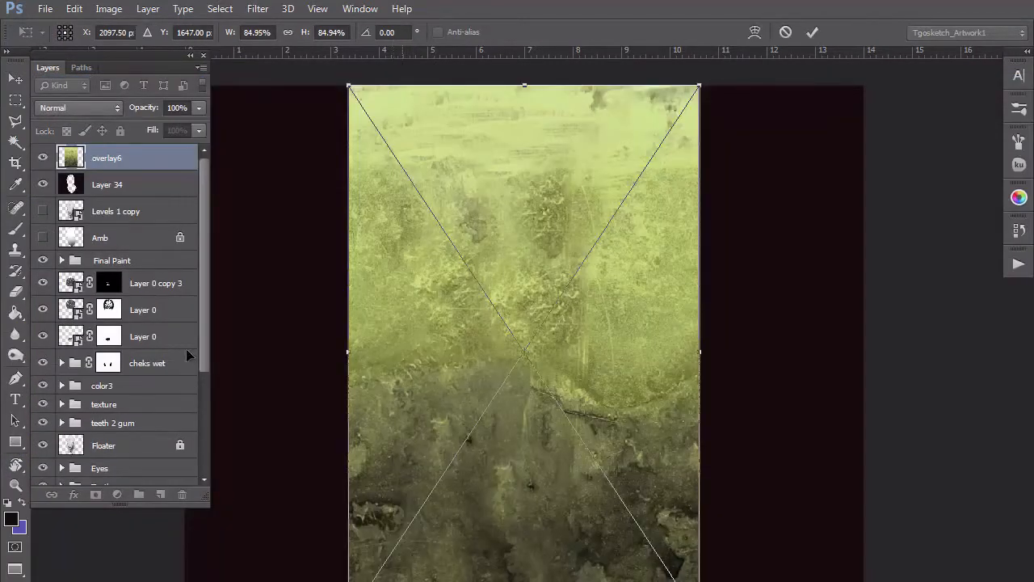
key("Return")
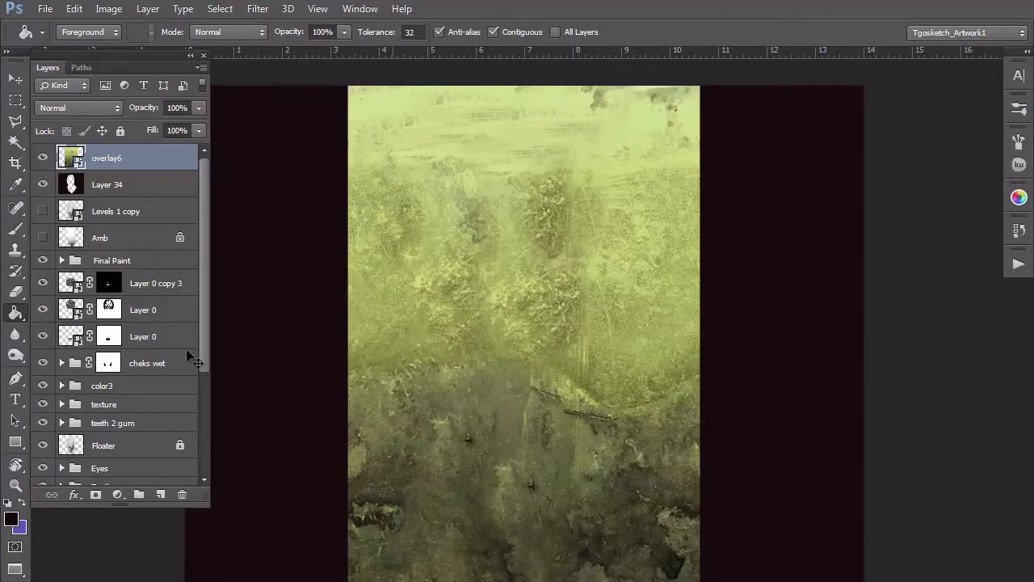
Step: Stretch the overlay6 texture horizontally on both sides and slightly in height so it spans nearly the whole canvas
key("ctrl+t")
mouse_move(186, 350)
left_mouse_down()
mouse_move(217, 350)
mouse_move(187, 350)
left_mouse_up()
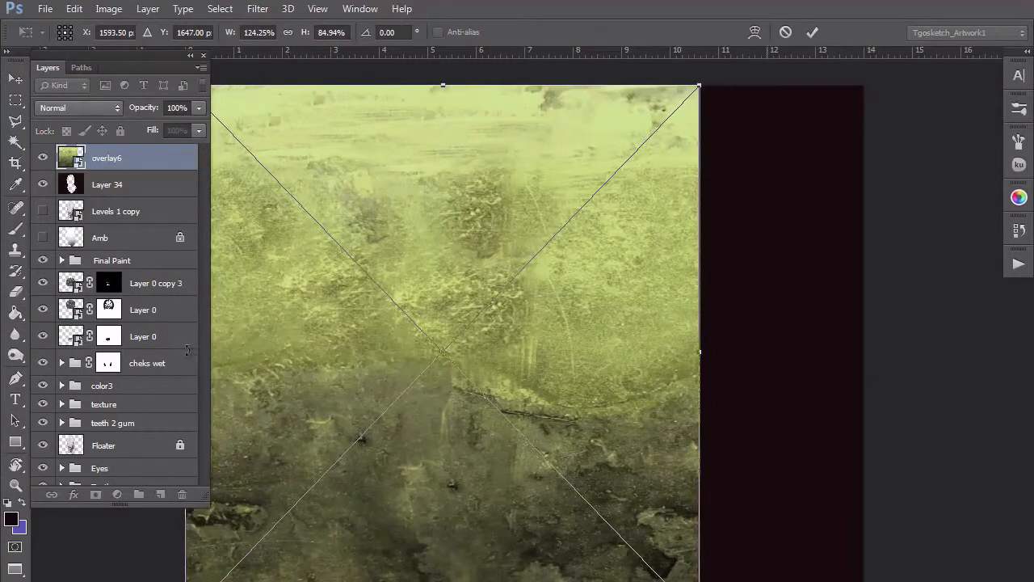
left_click_drag(700, 352, 841, 351)
left_click_drag(514, 85, 514, 93)
key("Return")
scroll(516, 245, "down", 1)
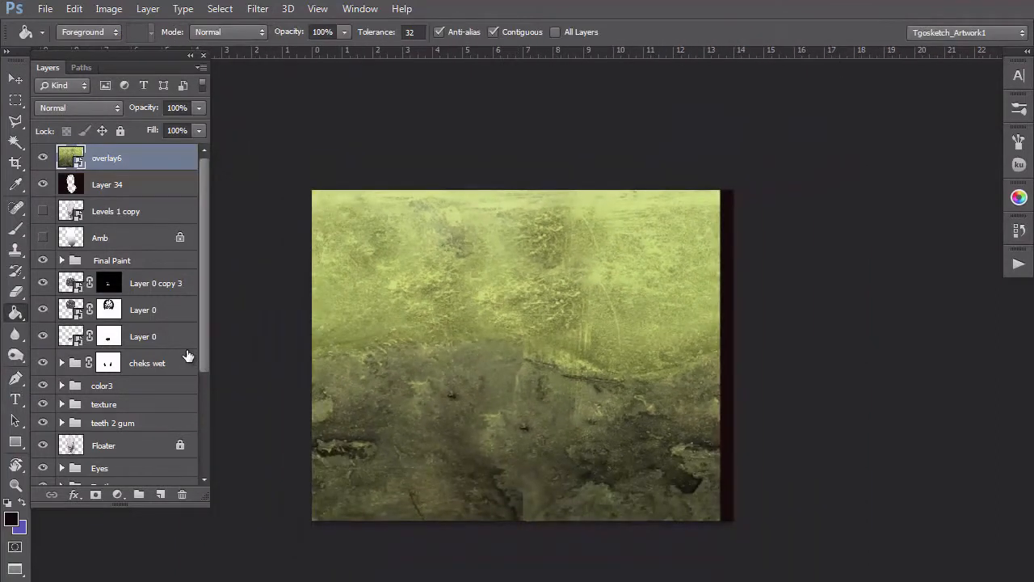
Step: Hide the overlay6 and Layer 34 layers, keeping Levels 1 copy and Amb hidden
key("alt+bracketleft")
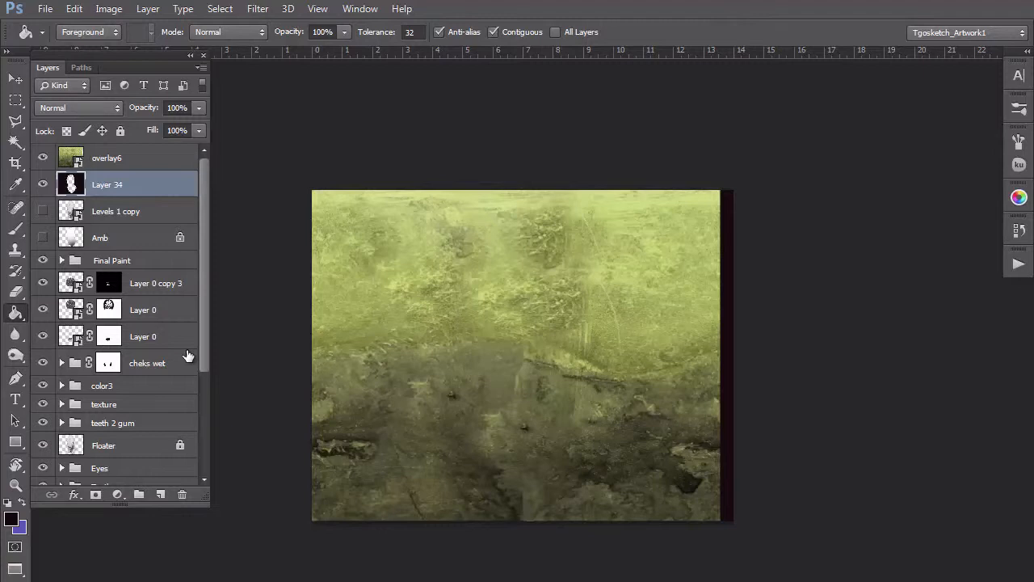
left_click(106, 159)
left_click(42, 158)
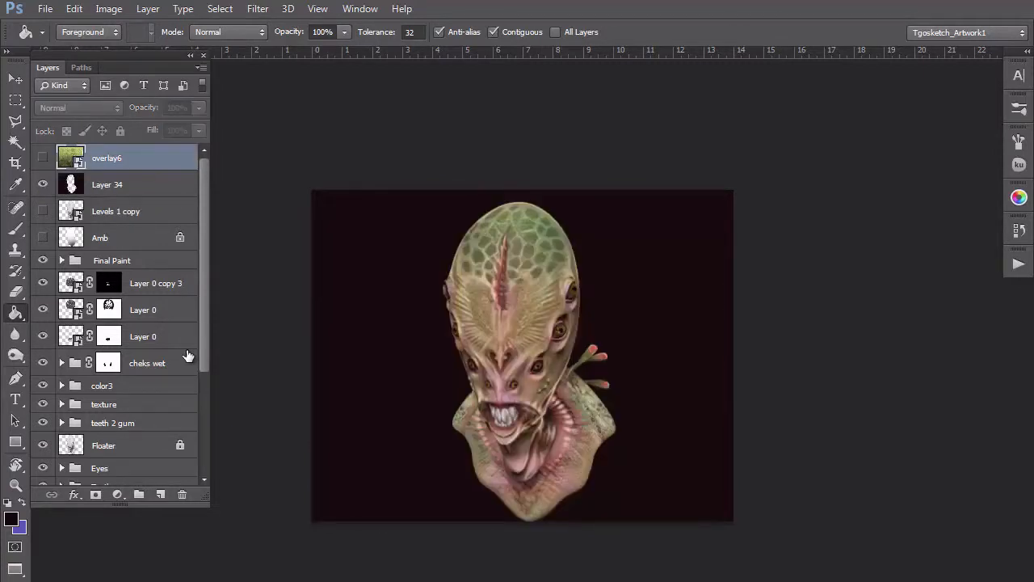
left_click(42, 184)
left_click(43, 211)
left_click(43, 211)
left_click(43, 238)
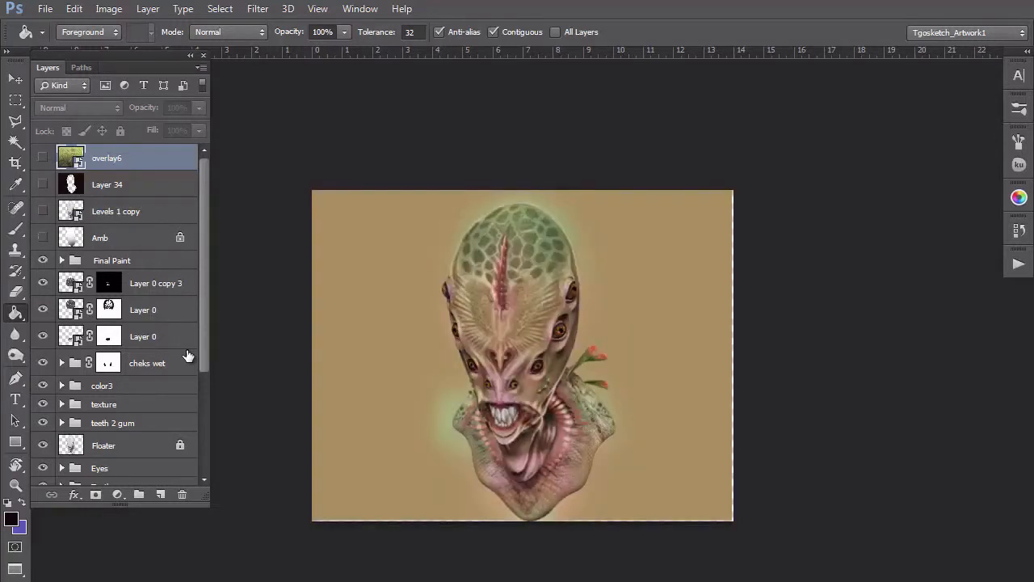
Step: Stamp all visible layers into a new layer above the Final Paint group and name it Master Layer
left_click(113, 261)
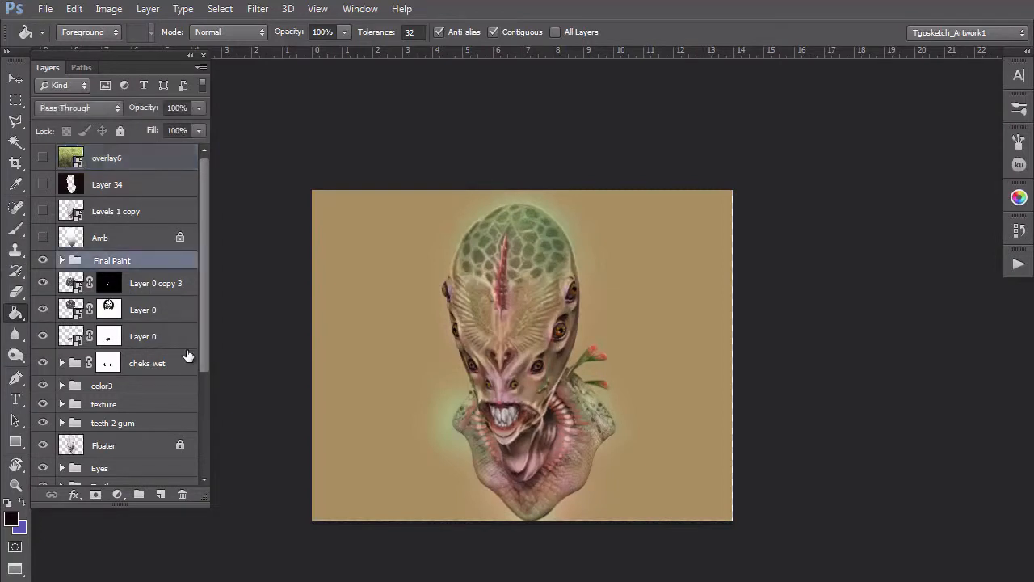
key("ctrl+shift+alt+e")
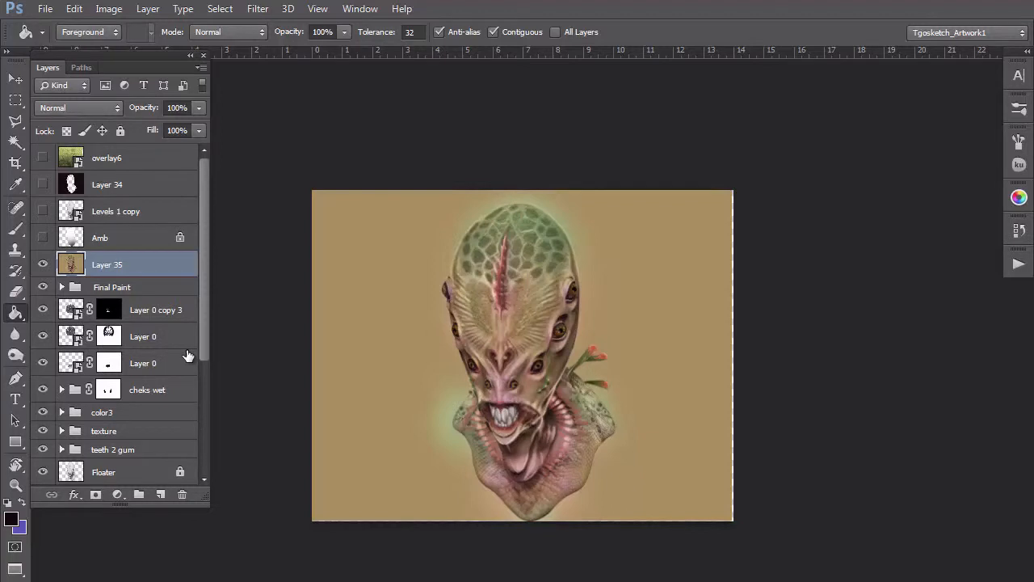
double_click(107, 265)
type("Master Layer")
key("Return")
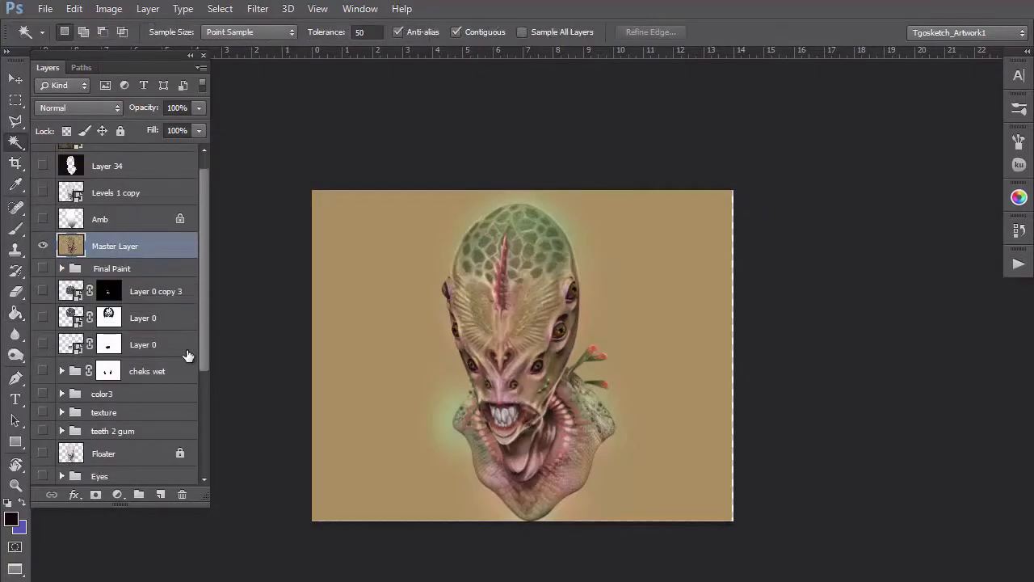
Step: With only Master Layer visible, select the creature silhouette from Layer 34 and apply it as a mask on Master Layer
key("ctrl+z")
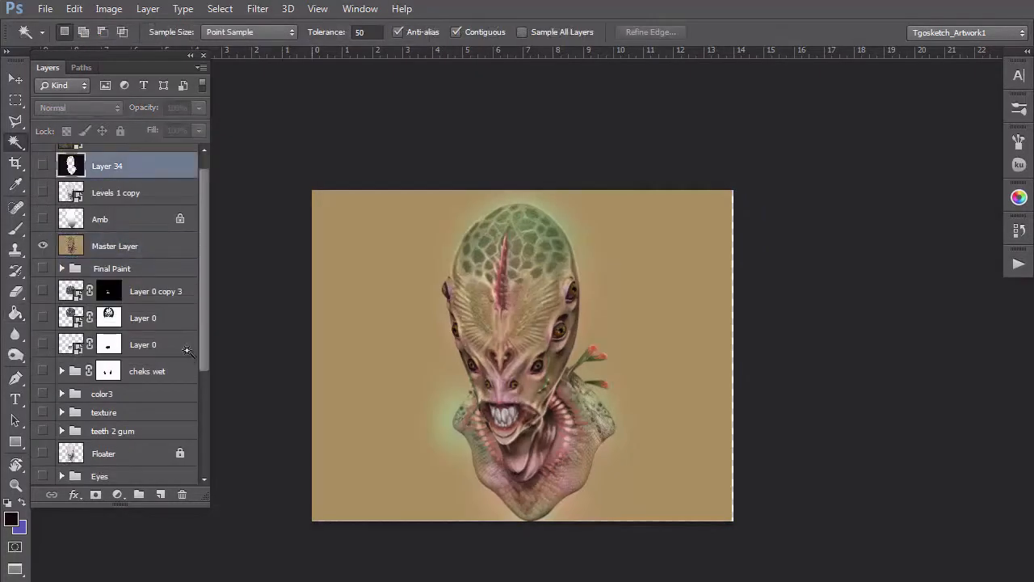
key("ctrl+z")
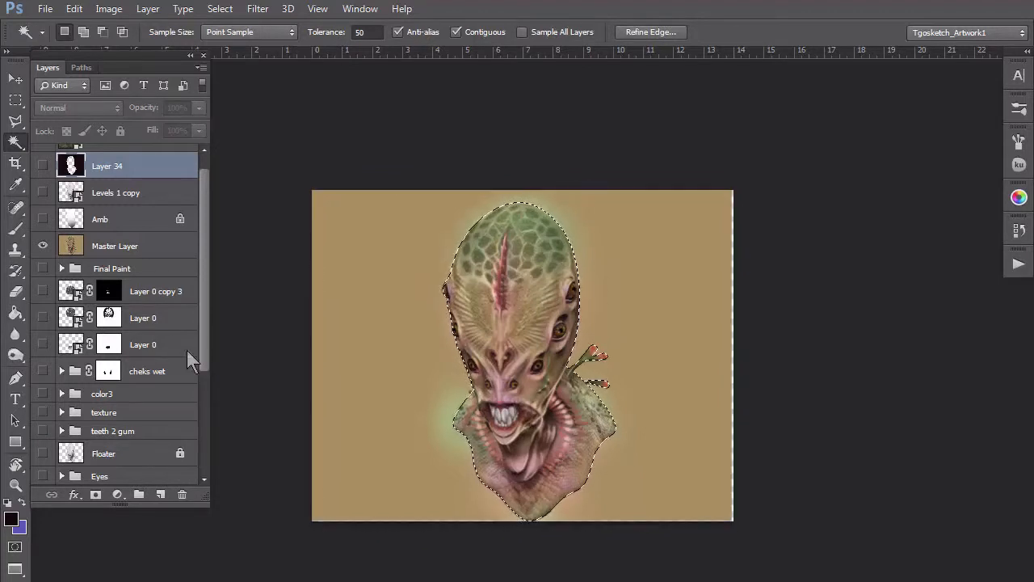
left_click(115, 246)
left_click(96, 495)
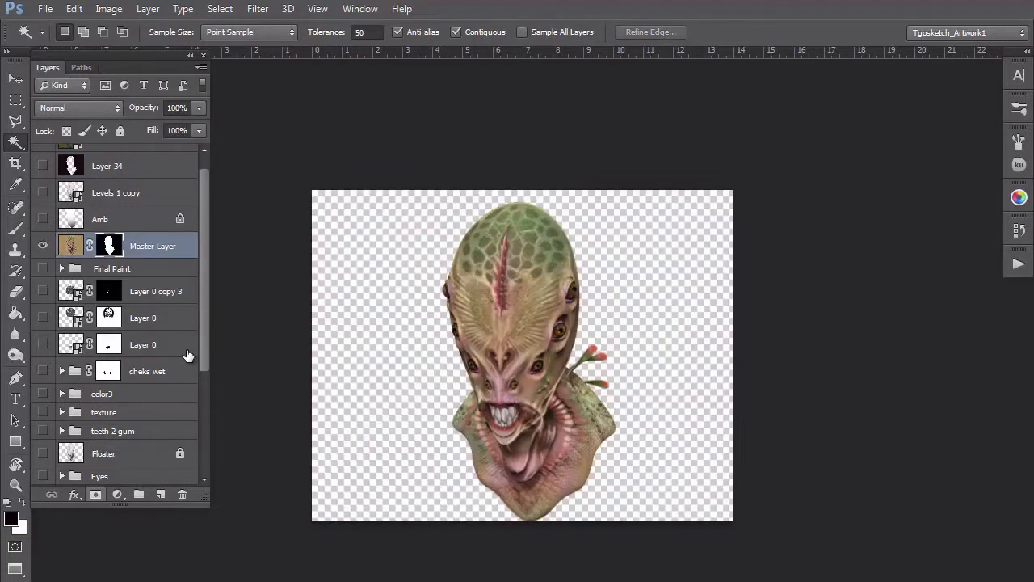
Step: Move the overlay6 layer directly below Master Layer and make it visible
scroll(188, 355, "up", 1)
left_click_drag(121, 158, 122, 277)
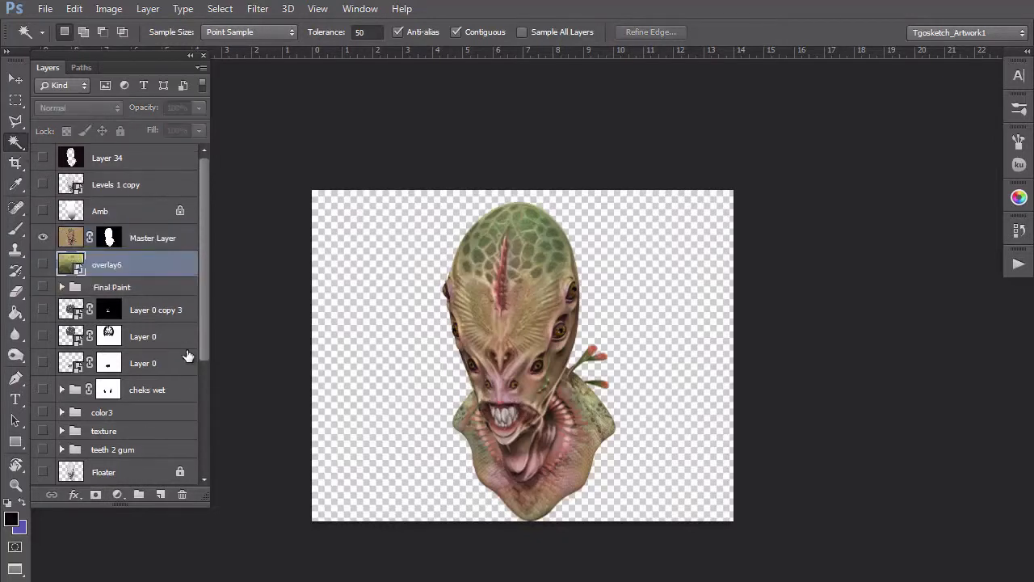
left_click(43, 264)
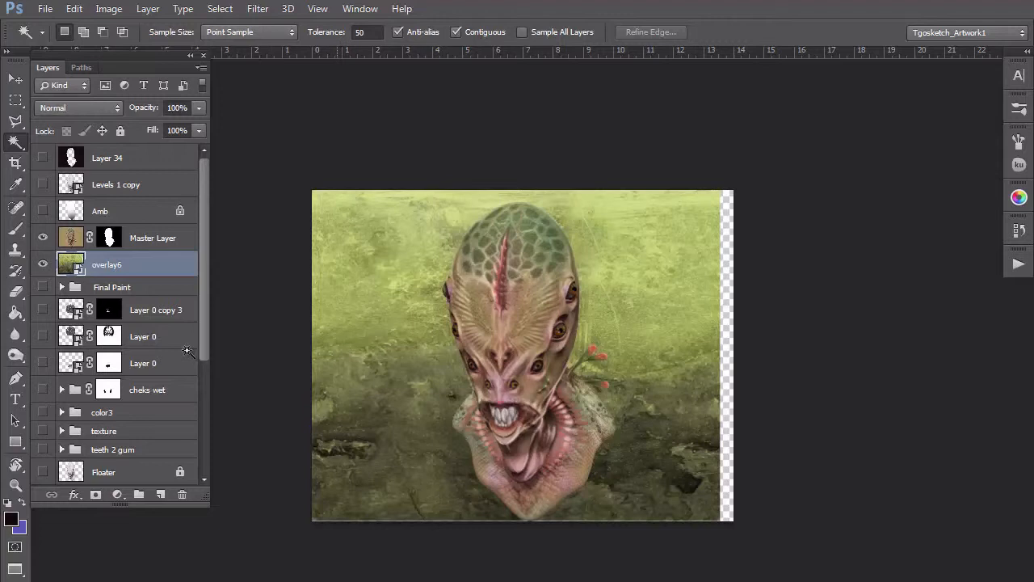
Step: Reposition and enlarge the overlay6 texture so it fills the entire canvas behind the creature
key("v")
left_click_drag(356, 378, 362, 379)
key("ctrl+t")
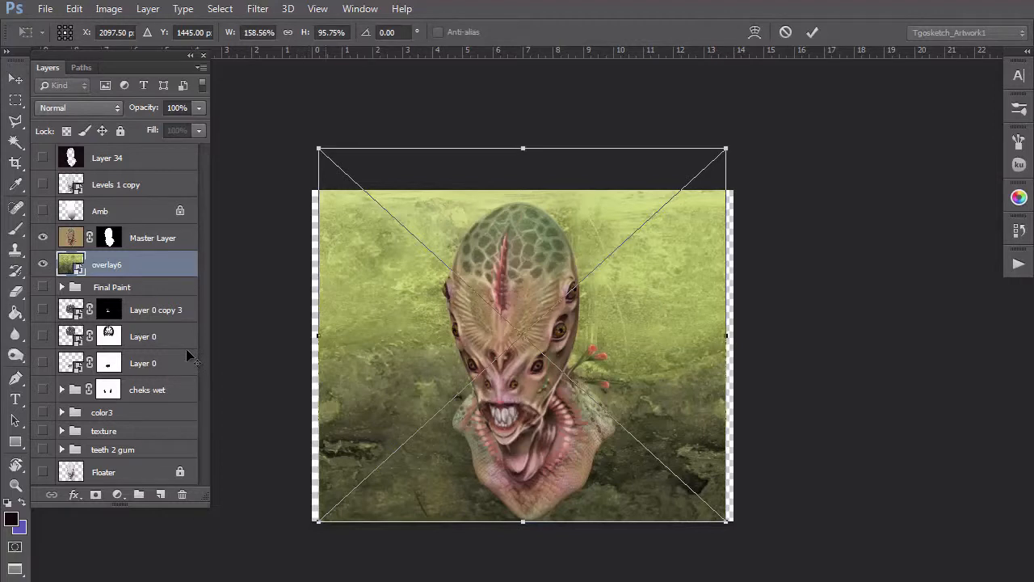
left_click_drag(318, 149, 298, 129)
key("Return")
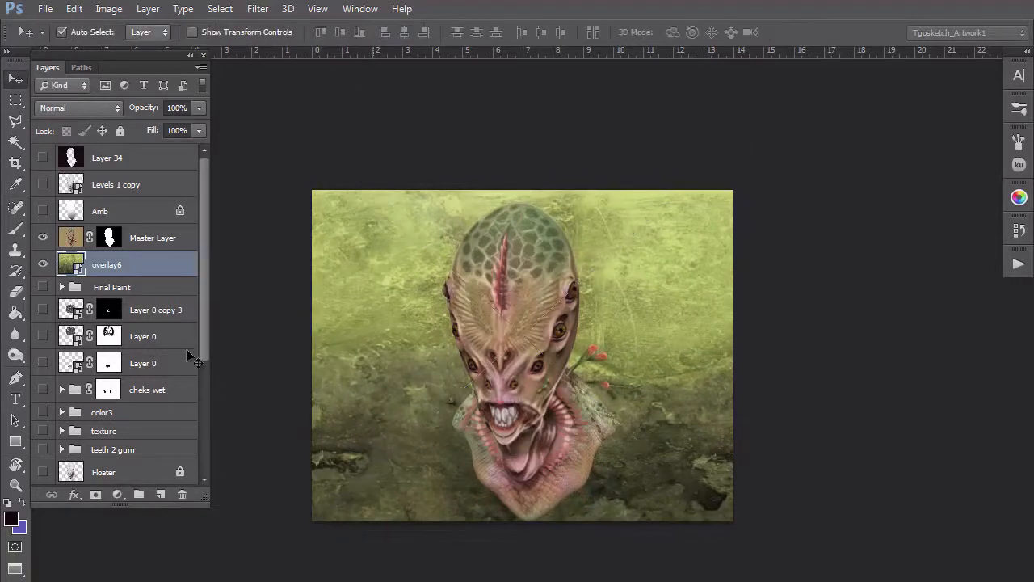
mouse_move(359, 330)
left_mouse_down()
mouse_move(420, 330)
mouse_move(377, 330)
left_mouse_up()
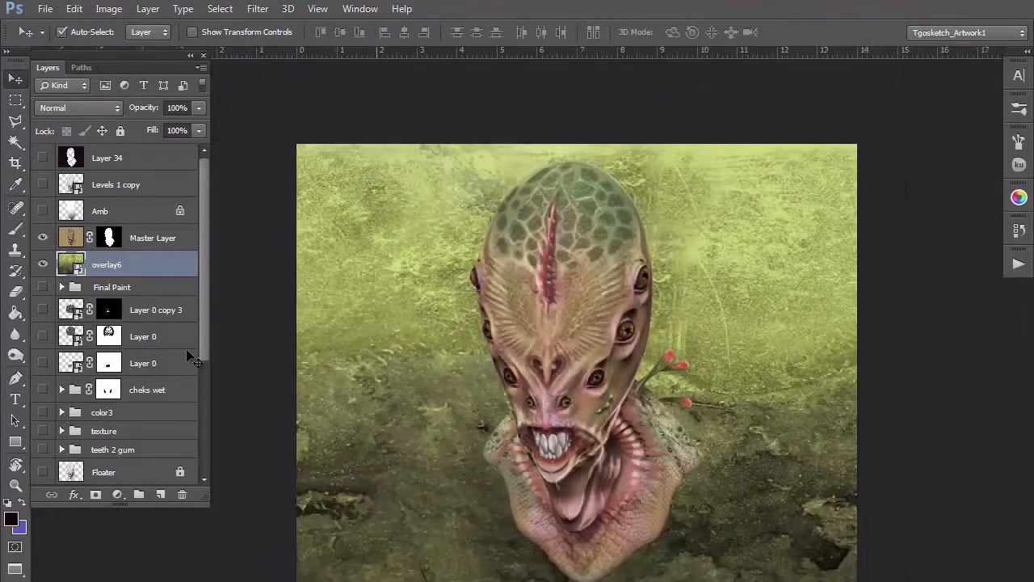
scroll(377, 348, "down", 1)
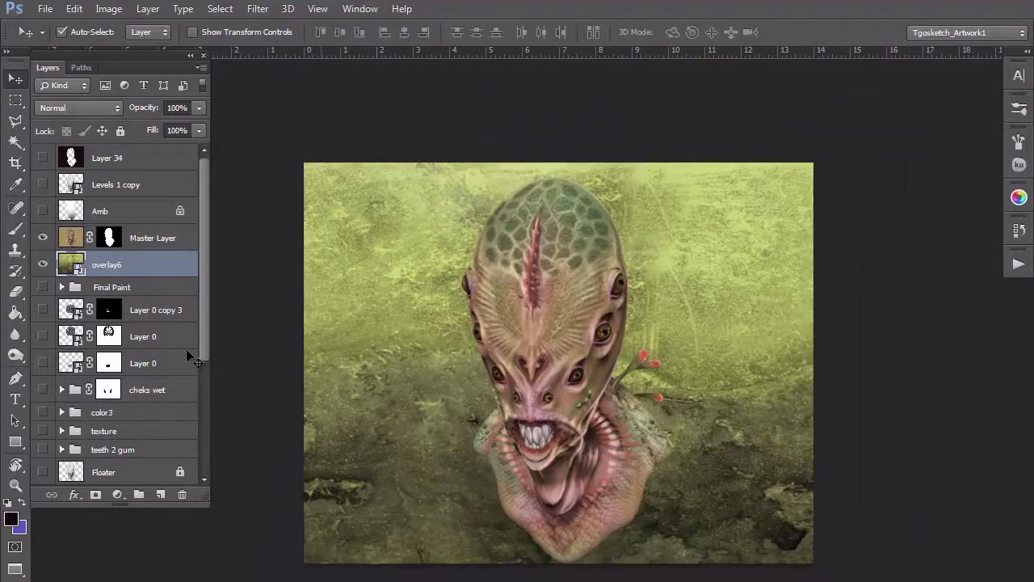
Step: Add a new layer above overlay6 and fill it with a linear gradient from blue-violet at the canvas bottom to near-black at its top
left_click(161, 494)
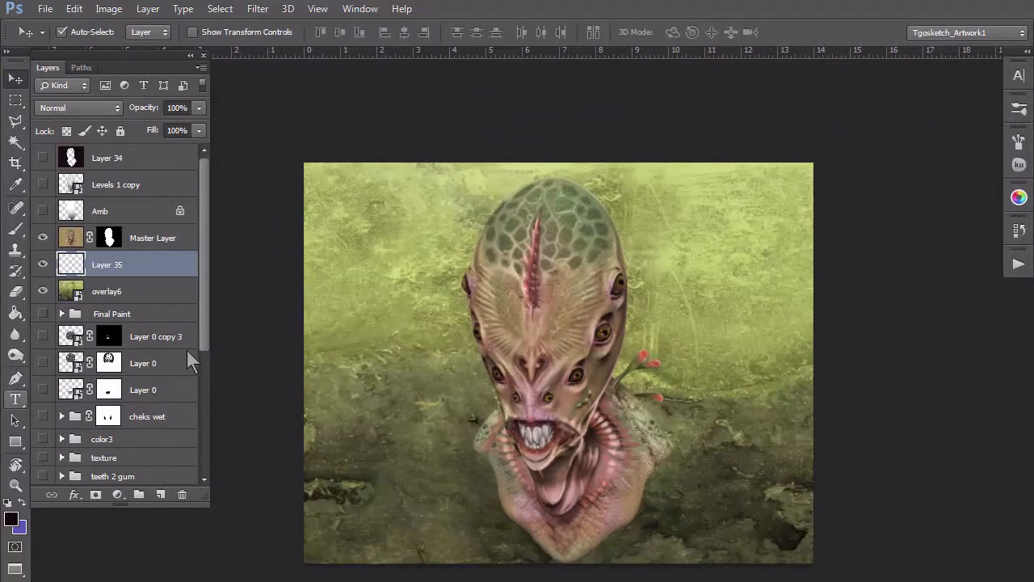
key("x")
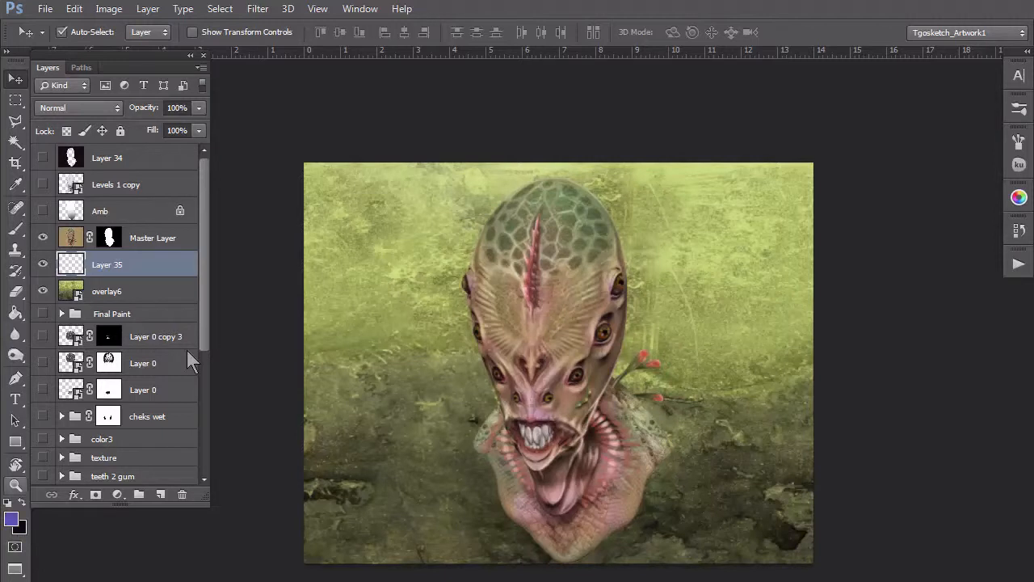
left_click(15, 312)
left_click(89, 310)
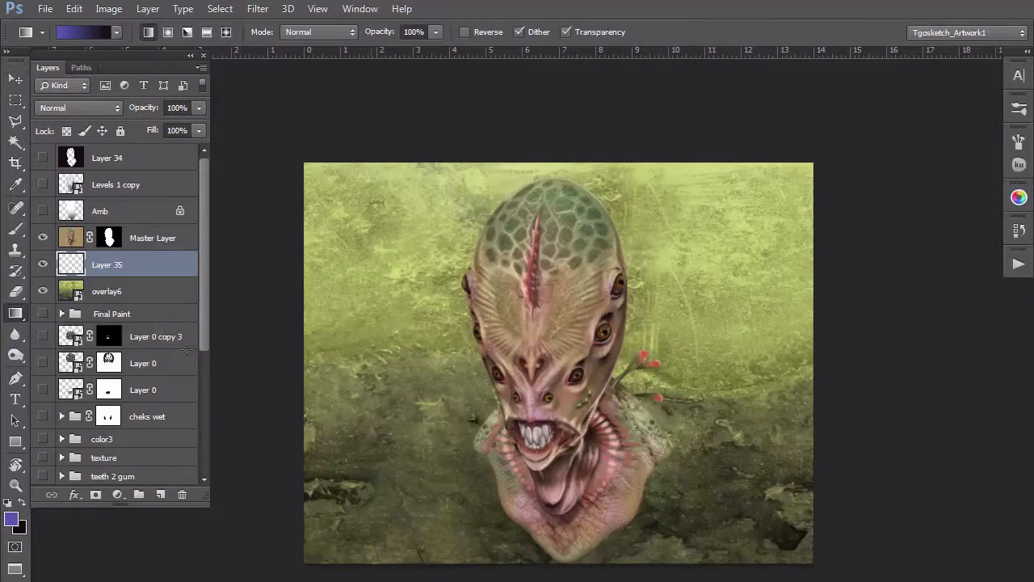
left_click_drag(430, 564, 430, 174)
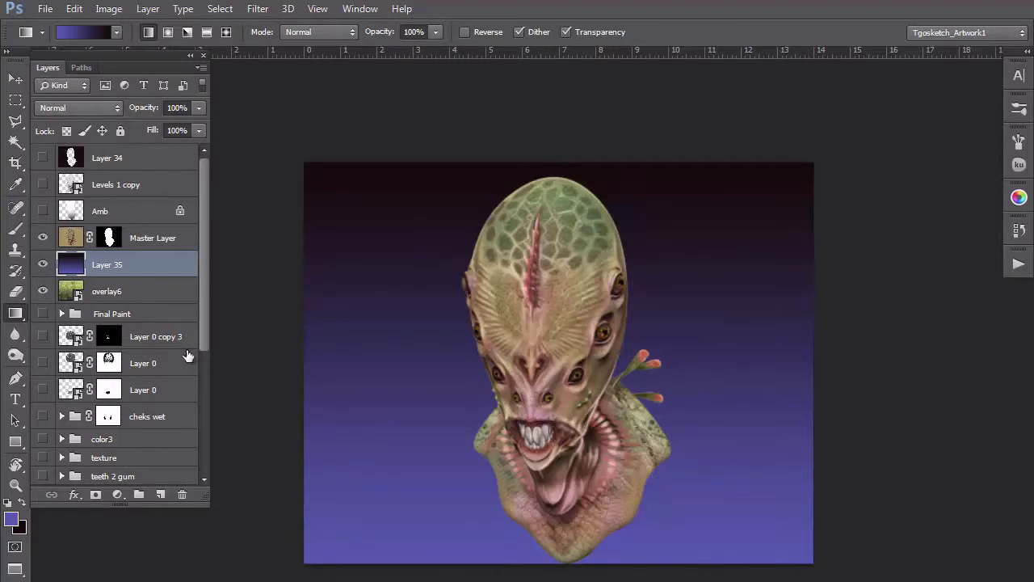
Step: Set the gradient layer's blend mode to Overlay and its opacity to 38%
left_click(80, 109)
left_click(79, 318)
left_click(199, 108)
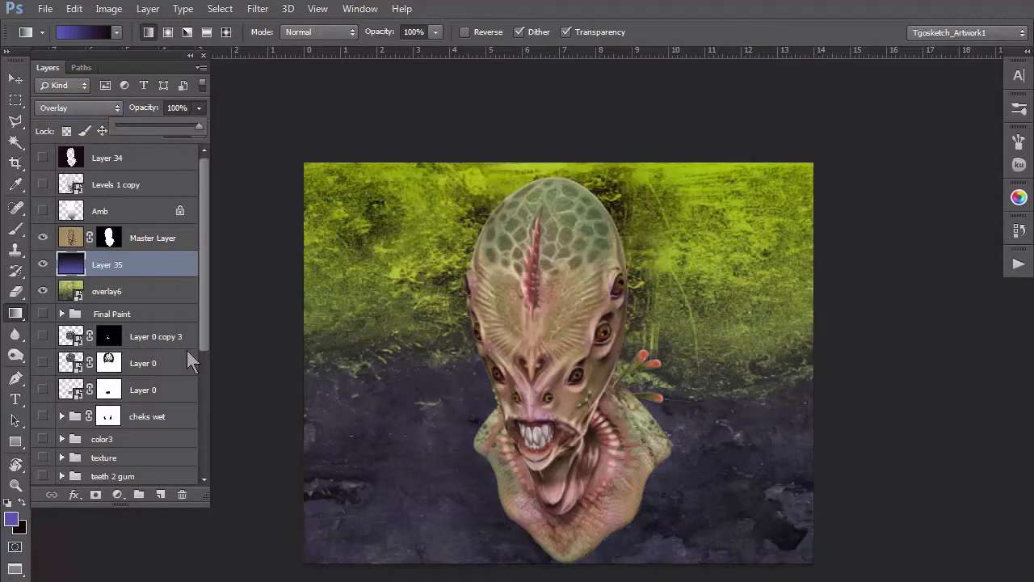
mouse_move(199, 125)
left_mouse_down()
mouse_move(128, 126)
mouse_move(139, 126)
left_mouse_up()
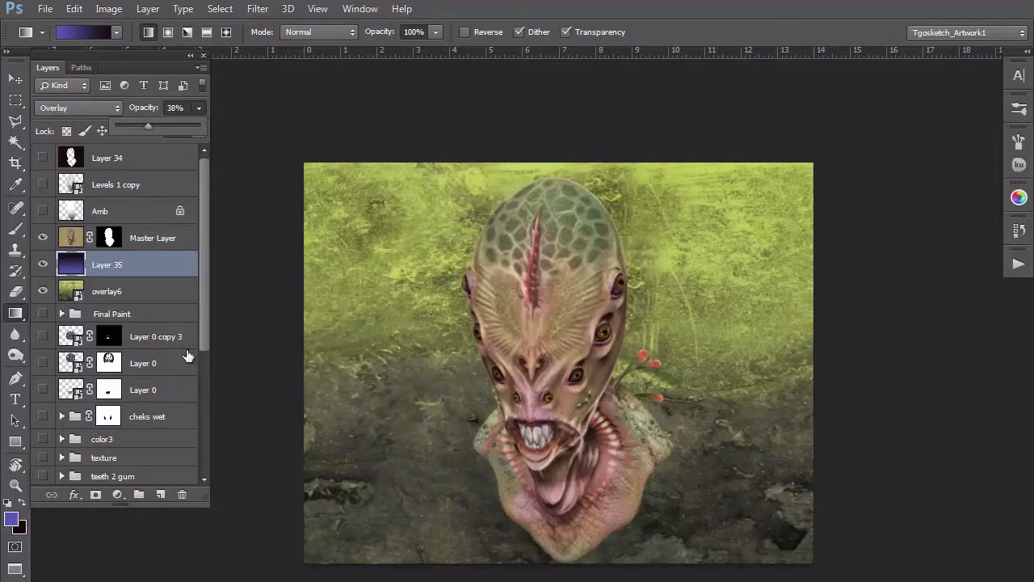
Step: Set the overlay6 layer's opacity to 41% and show the white Background layer
left_click(129, 291)
left_click(199, 108)
left_click_drag(198, 126, 151, 125)
scroll(187, 353, "down", 3)
scroll(187, 355, "down", 2)
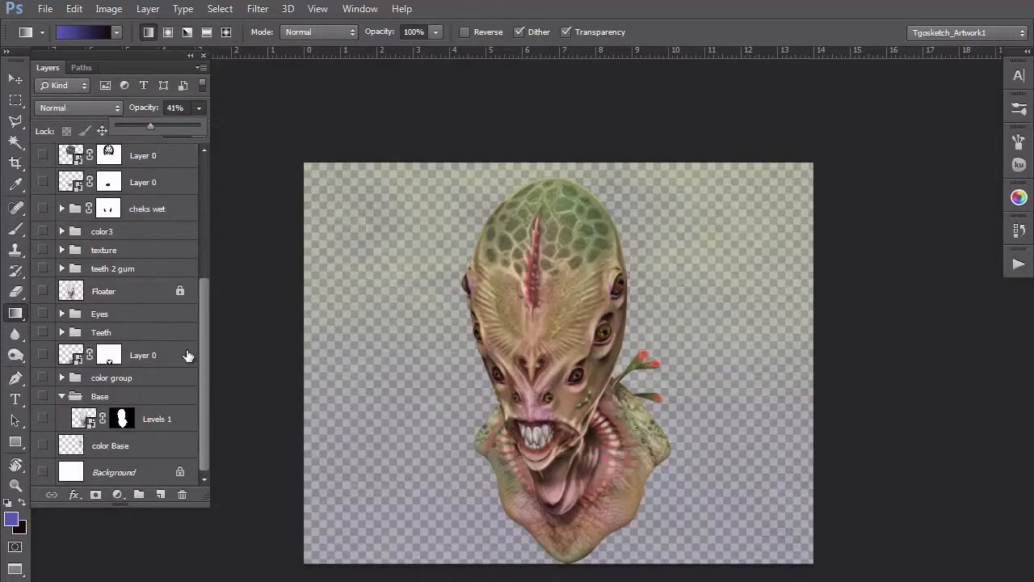
left_click(43, 472)
scroll(187, 355, "up", 5)
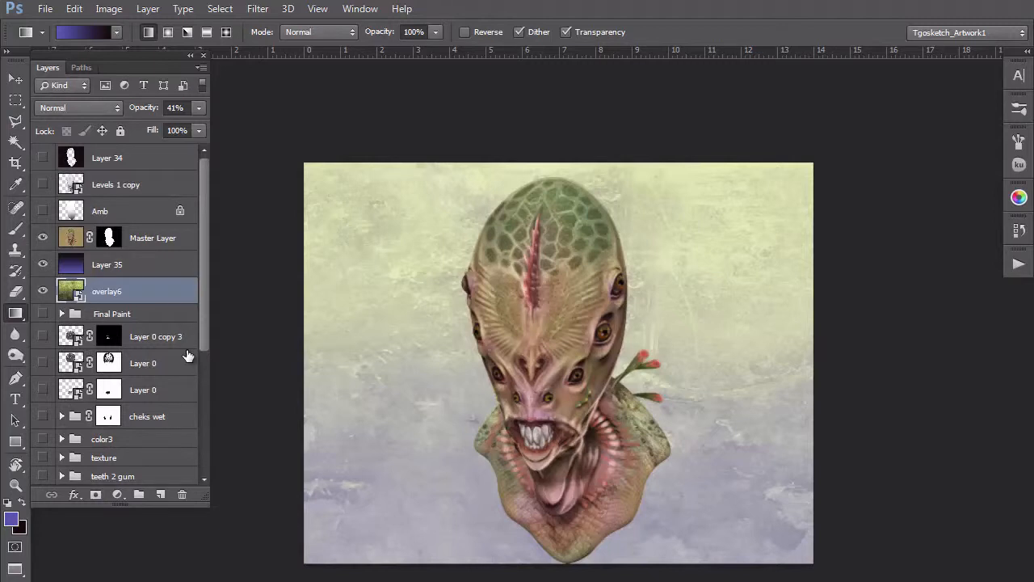
Step: Set the opacity of the gradient Layer 35 to 61% and of the overlay6 layer to 73%
left_click(129, 265)
left_click(199, 109)
left_click_drag(154, 125, 170, 126)
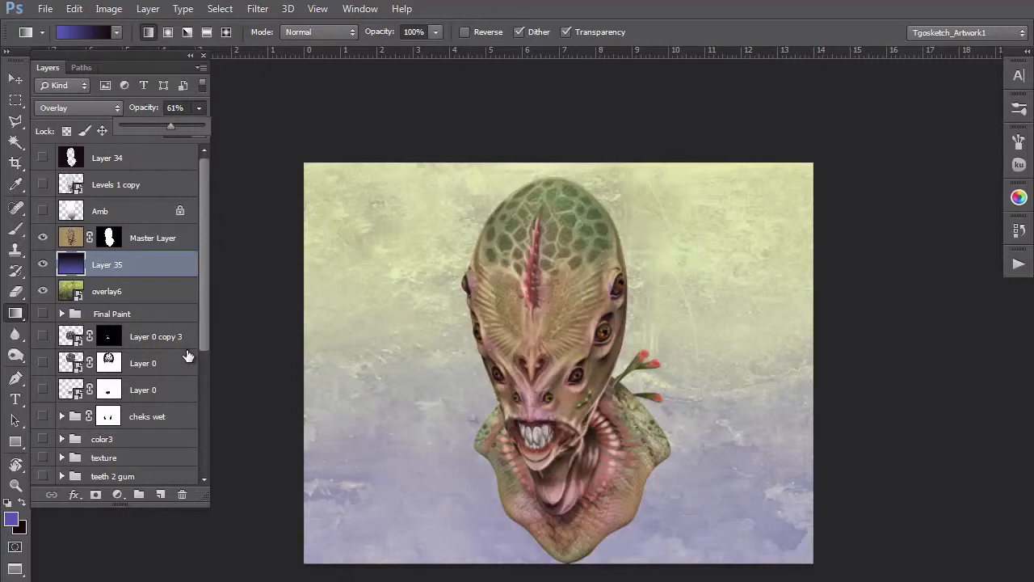
left_click(129, 291)
left_click(198, 109)
left_click_drag(154, 126, 180, 125)
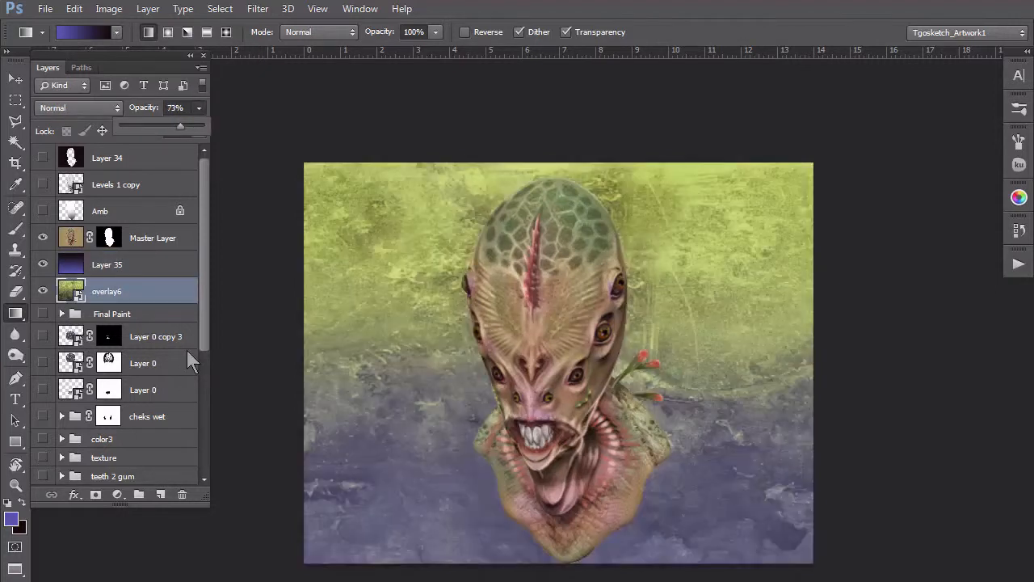
left_click(158, 239)
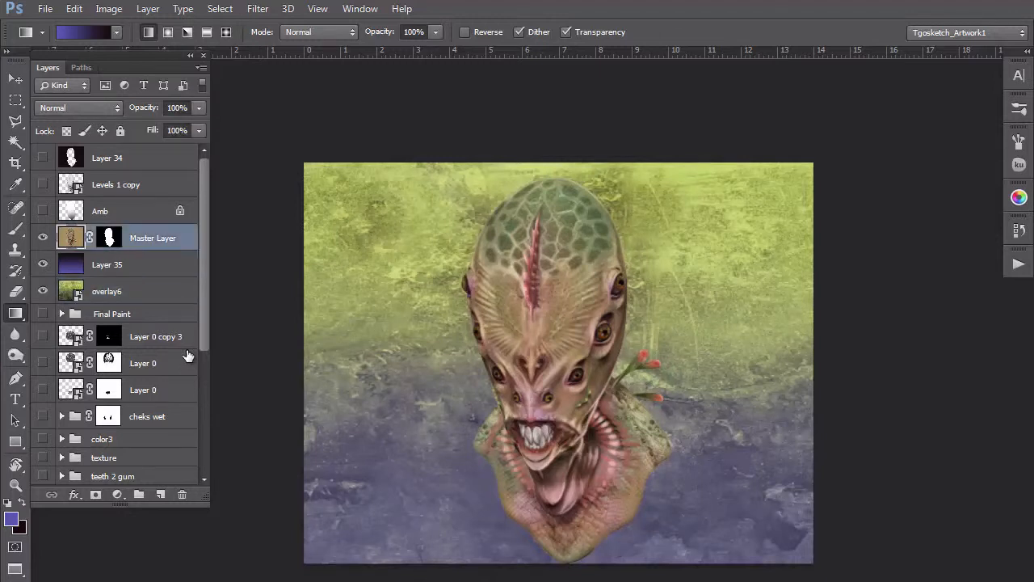
left_click(160, 494)
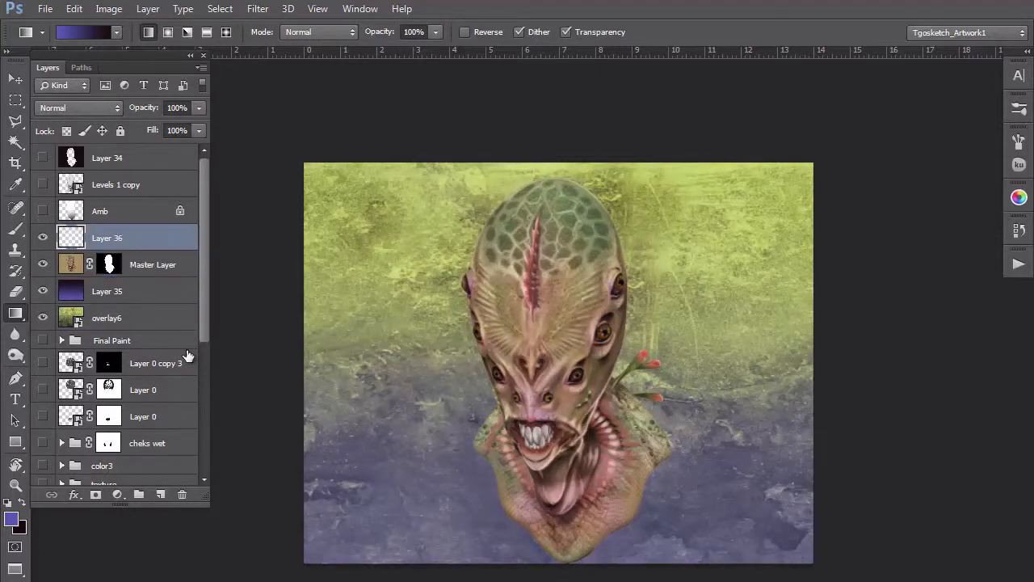
key("ctrl+alt+g")
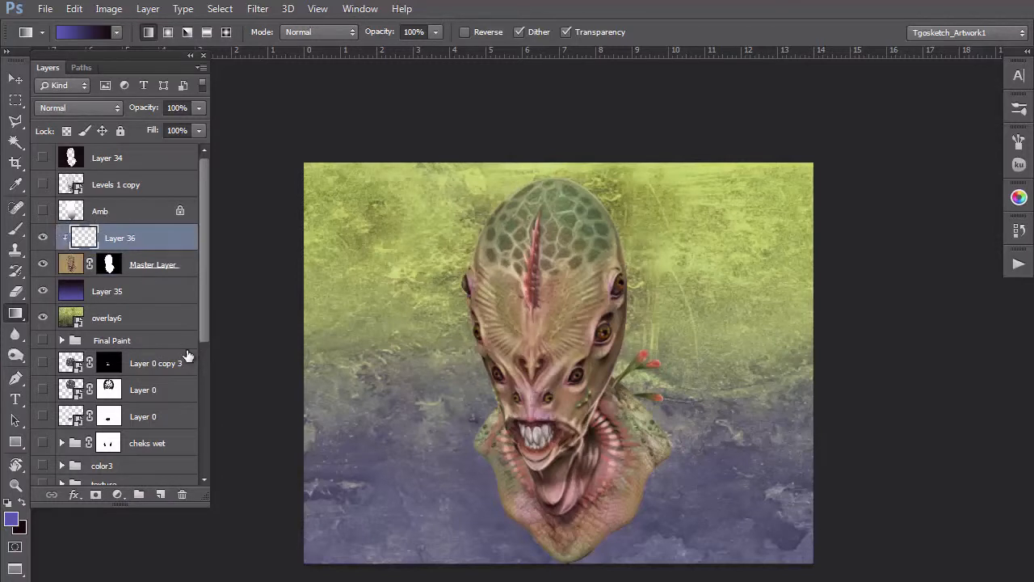
left_click_drag(123, 238, 182, 495)
scroll(215, 337, "up", 2)
scroll(185, 349, "down", 1)
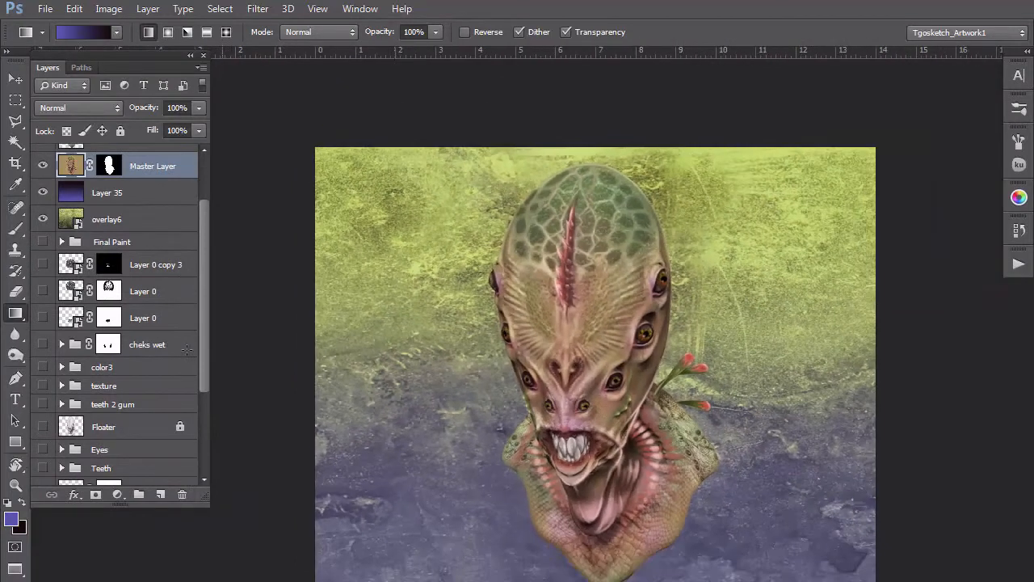
left_click_drag(318, 333, 186, 349)
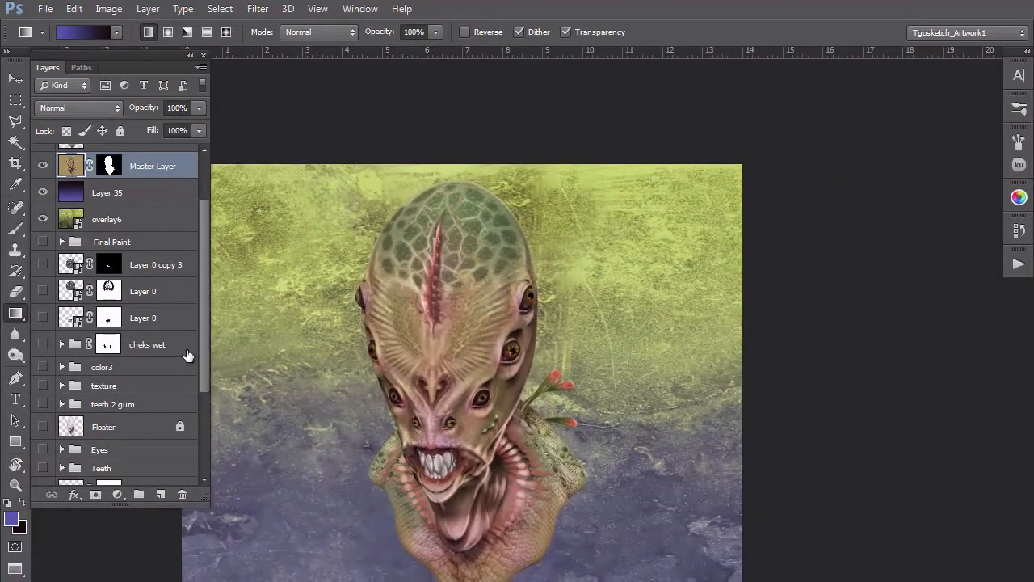
Step: Rasterize the overlay6 smart object layer
key("alt+bracketleft")
key("alt+bracketleft")
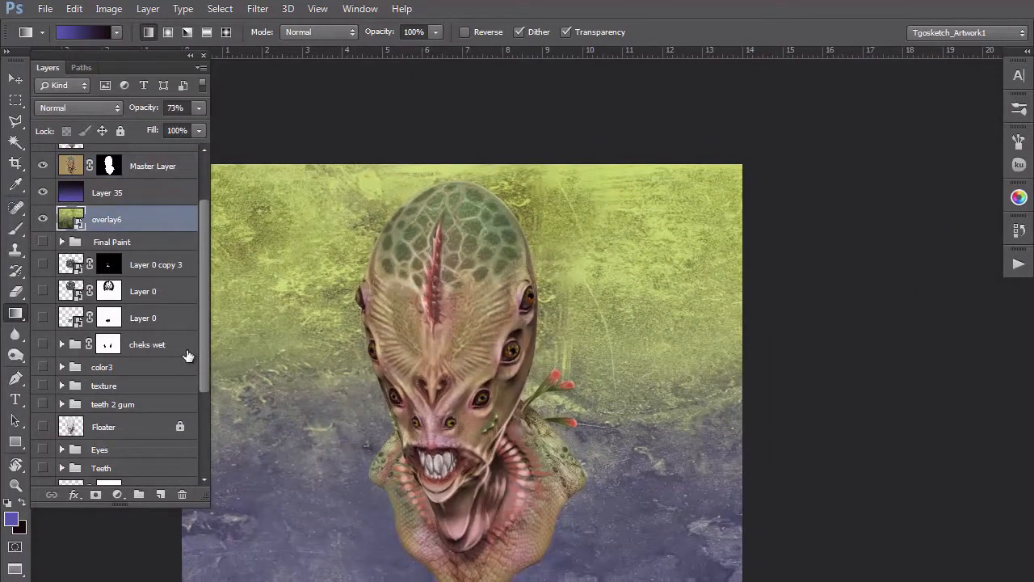
right_click(126, 220)
key("Escape")
right_click(119, 220)
left_click(174, 236)
Step: Darken the overlay6 texture with Hue/Saturation at a lightness of -56
key("ctrl+u")
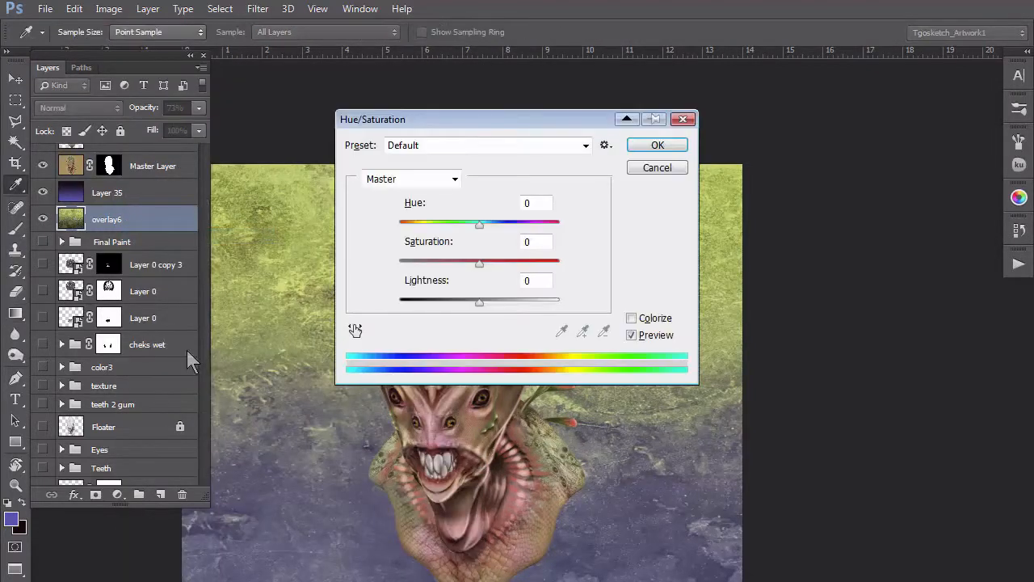
left_click_drag(479, 302, 434, 302)
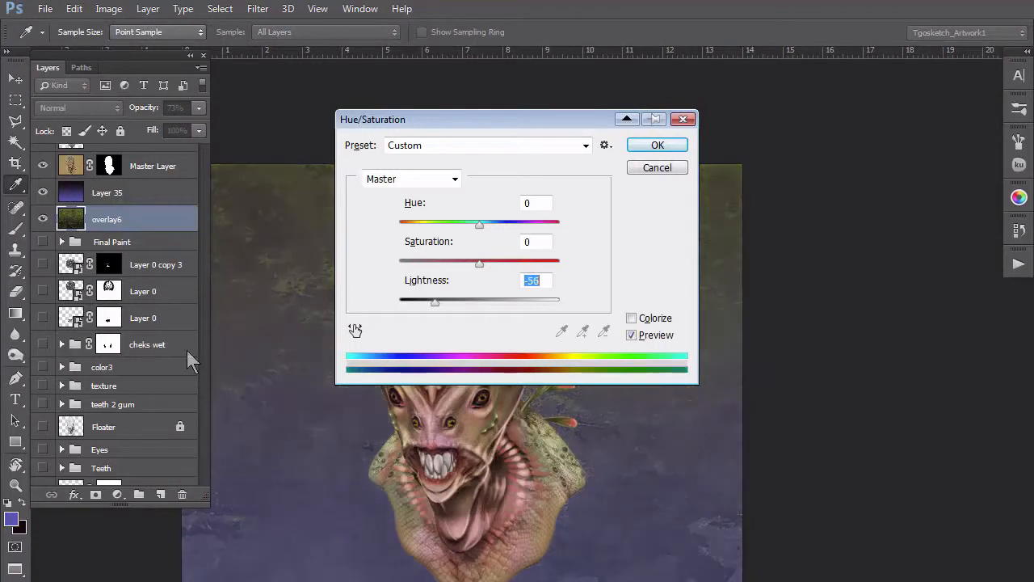
mouse_move(404, 119)
left_mouse_down()
mouse_move(679, 169)
mouse_move(672, 191)
left_mouse_up()
key("Return")
key("g")
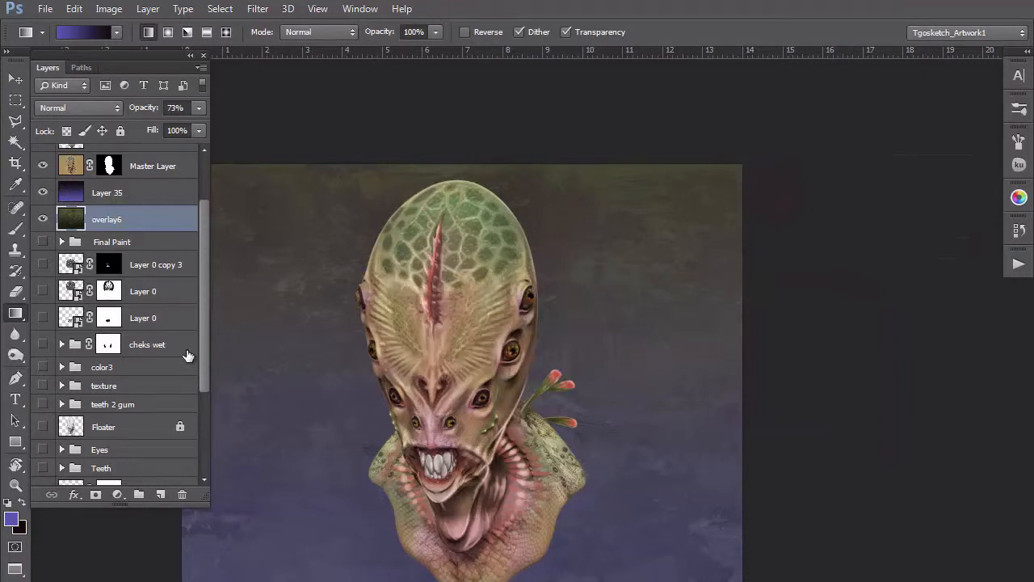
Step: Add a new layer directly above Master Layer and show the Amb layer
scroll(187, 352, "up", 2)
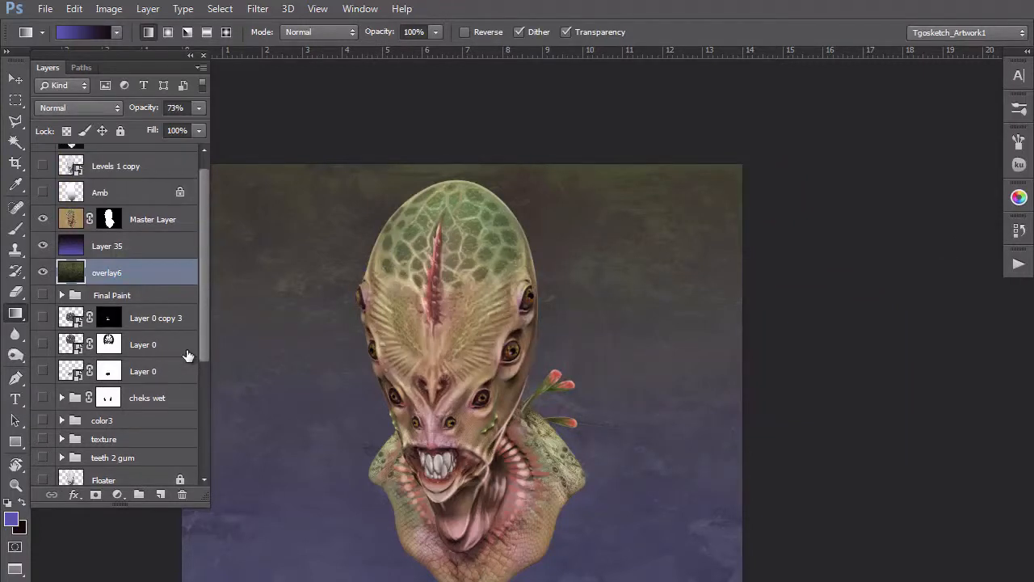
left_click(161, 495)
left_click_drag(122, 273, 121, 207)
left_click(43, 192)
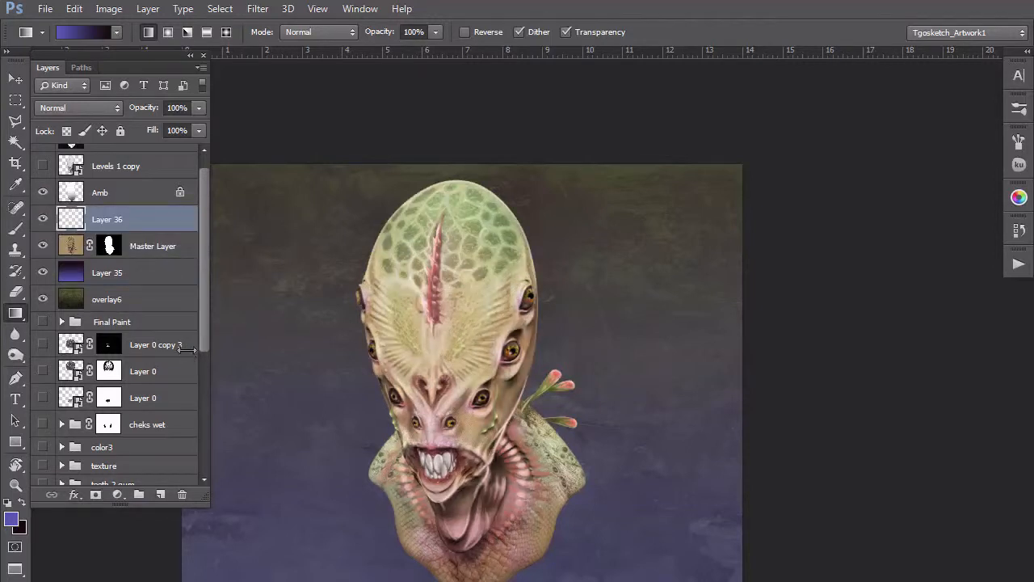
Step: Set the Amb layer's opacity to 22% and compare the artwork with that layer hidden and shown
left_click(121, 193)
left_click(199, 108)
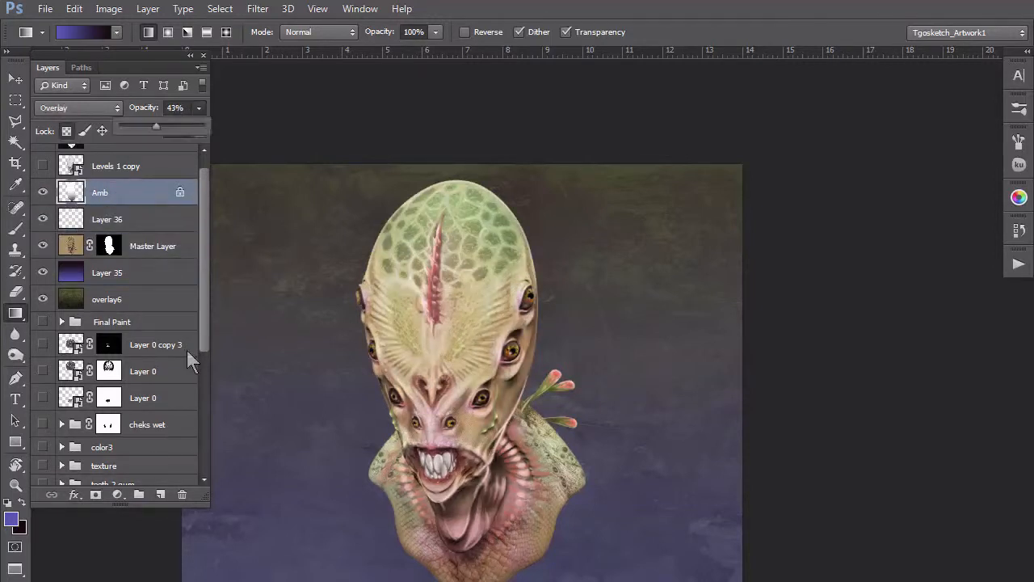
left_click_drag(157, 126, 134, 126)
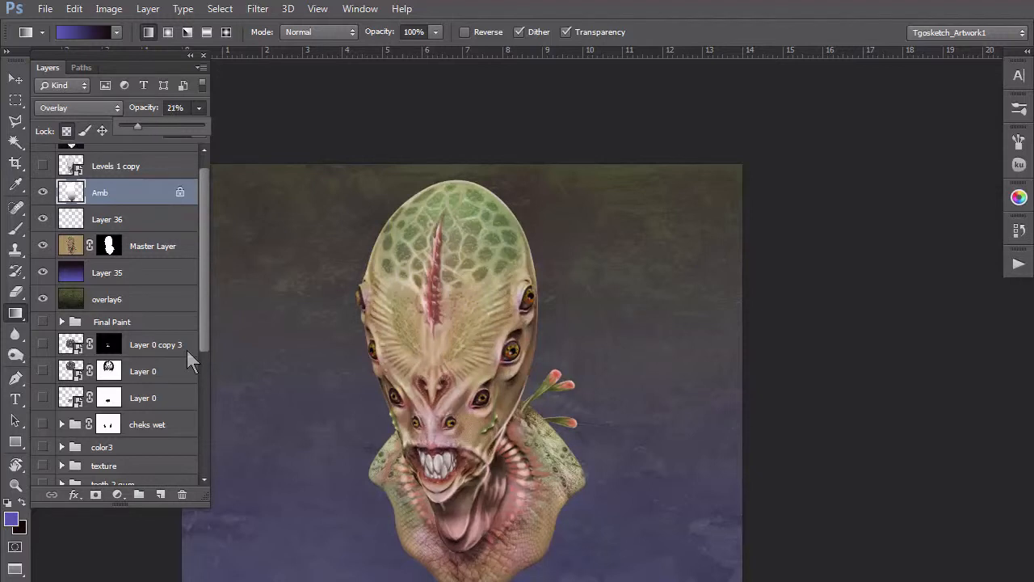
left_click(43, 193)
left_click(42, 192)
left_click(43, 192)
left_click(43, 192)
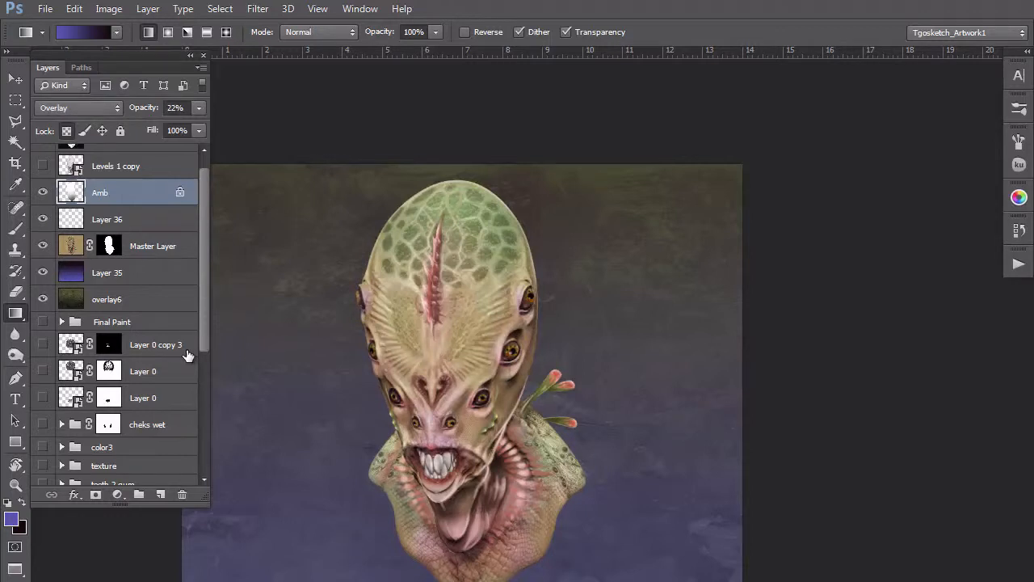
Step: On Layer 36, make a large elliptical selection around the creature bust and invert it
key("alt+bracketleft")
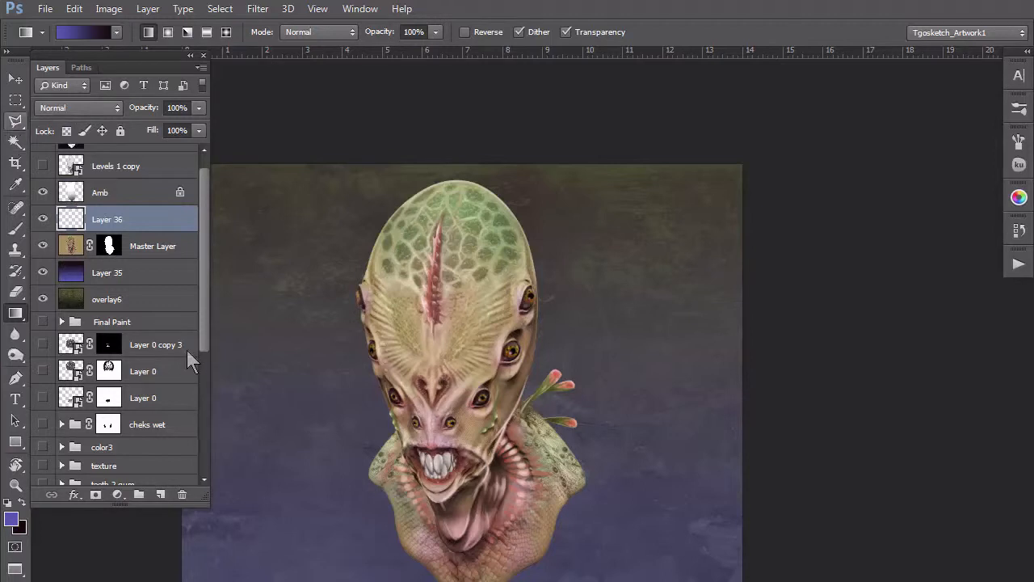
right_click(16, 100)
left_click(105, 112)
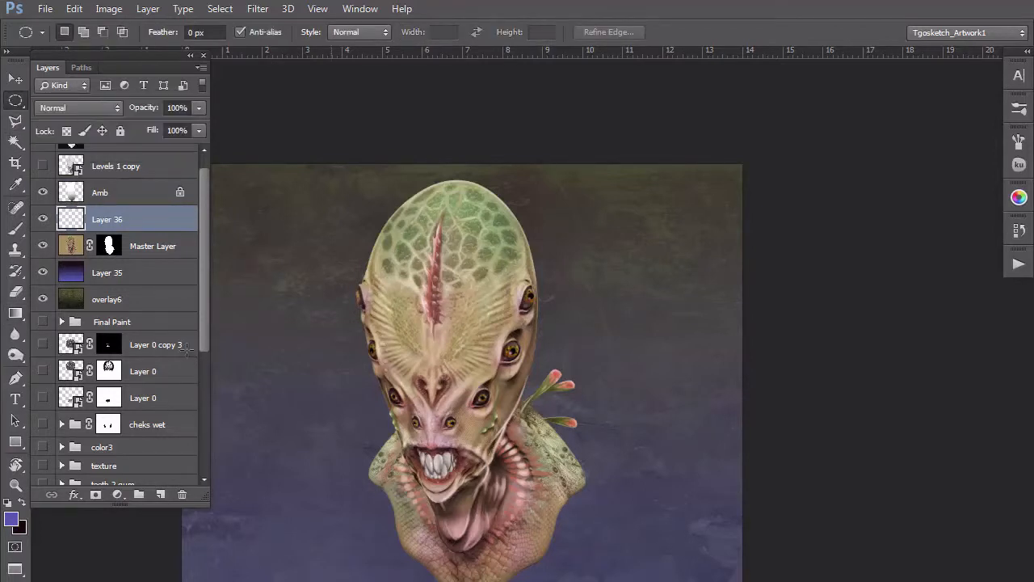
left_click_drag(302, 182, 649, 581)
key("ctrl+shift+i")
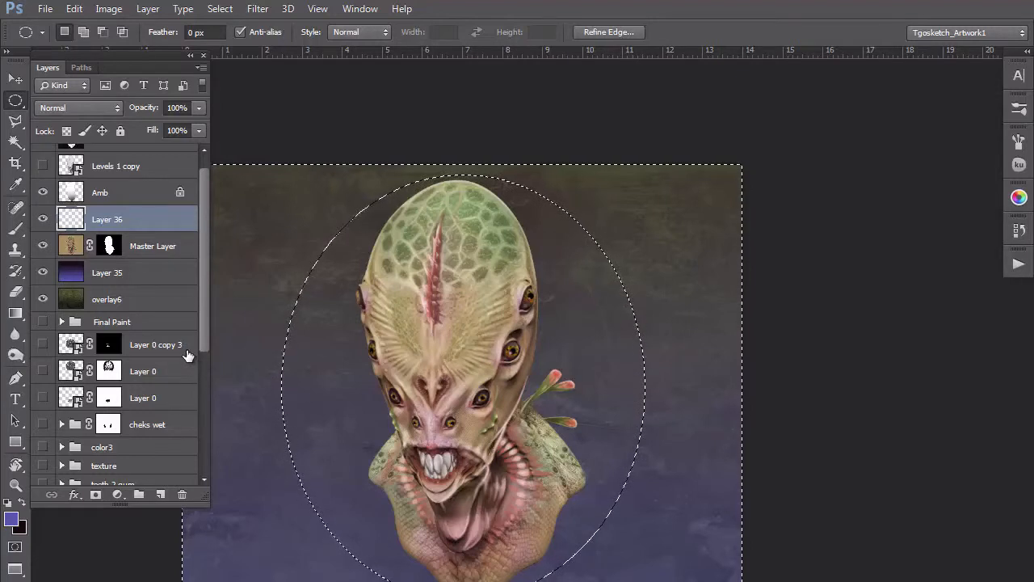
Step: Choose a dark navy blue foreground colour, fill the area outside the oval with the Paint Bucket, and deselect
left_click(11, 520)
left_click(467, 285)
key("Return")
key("e")
left_click(16, 313)
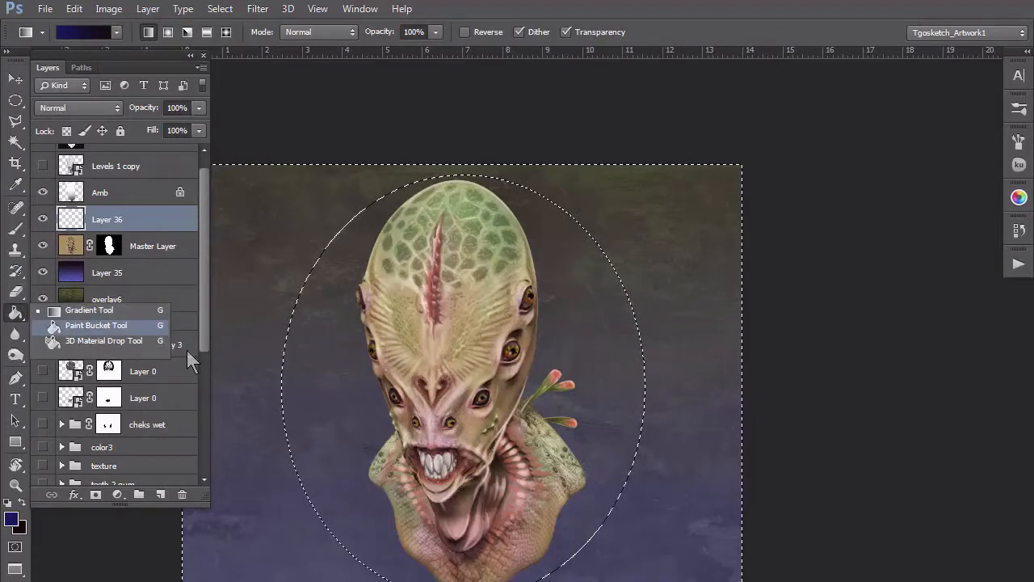
left_click(97, 325)
left_click(187, 352)
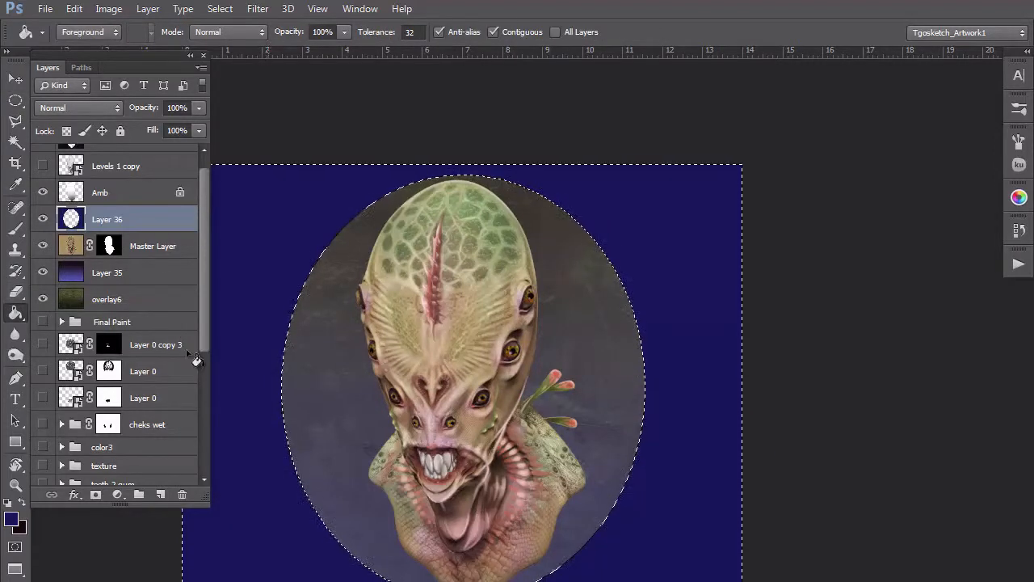
key("ctrl+d")
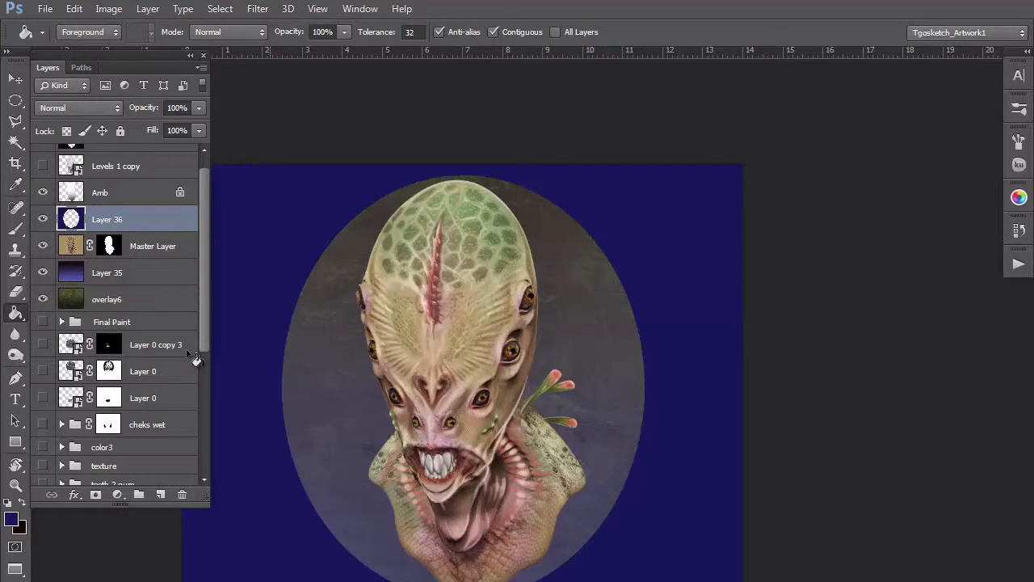
Step: Apply a strong Gaussian Blur to Layer 36 so the navy surround fades softly towards the creature
left_click(258, 9)
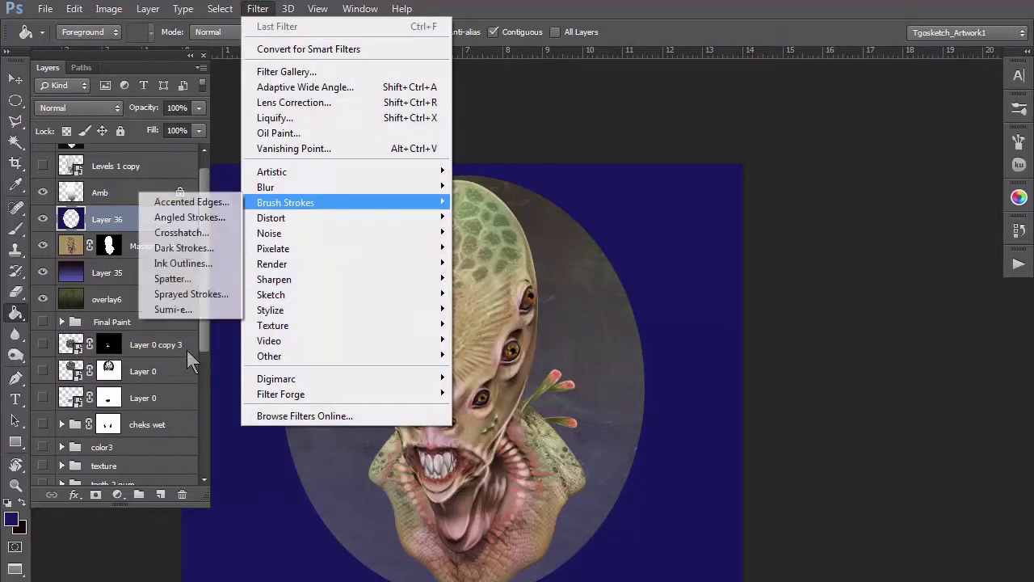
mouse_move(275, 188)
left_click(179, 301)
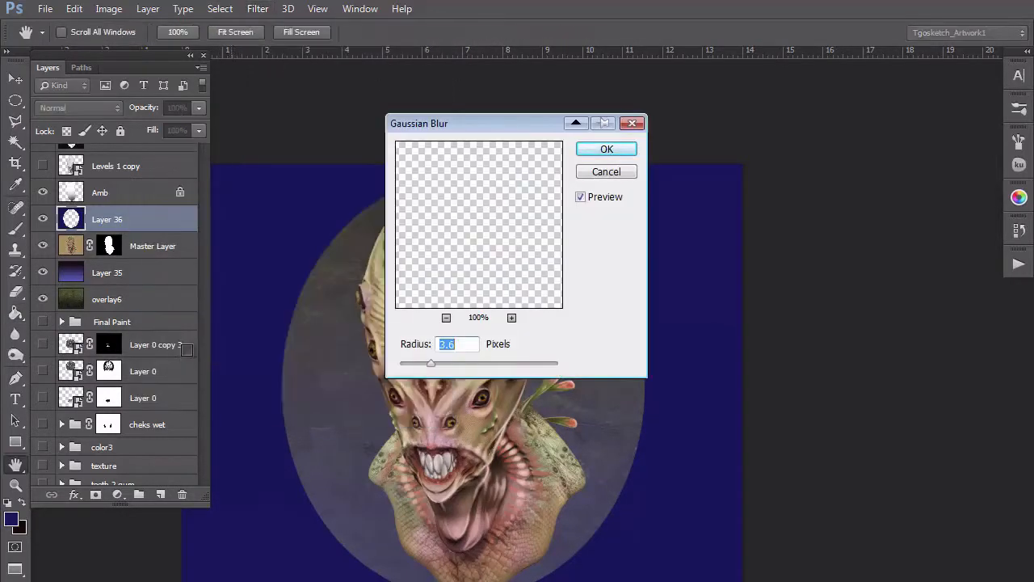
left_click_drag(431, 364, 536, 364)
left_click(607, 148)
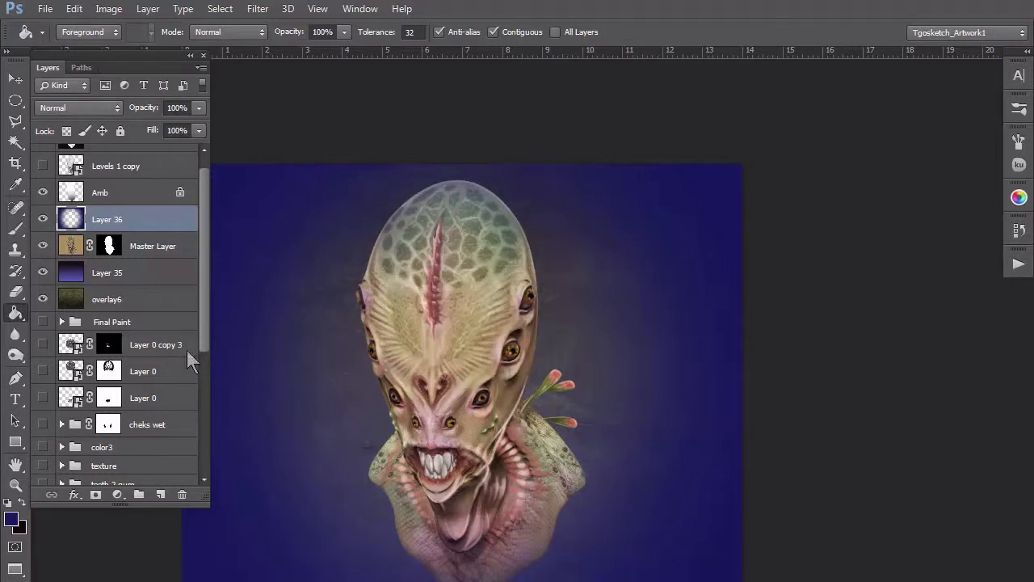
Step: Set Layer 36's opacity to 81% and stretch the vignette beyond the canvas at its top and sides
left_click(199, 109)
mouse_move(199, 127)
left_mouse_down()
mouse_move(150, 126)
mouse_move(183, 126)
left_mouse_up()
key("ctrl+t")
left_click_drag(463, 163, 462, 98)
left_click_drag(468, 581, 468, 581)
left_click_drag(742, 358, 761, 358)
scroll(524, 412, "down", 1)
scroll(523, 412, "down", 1)
left_click_drag(243, 368, 217, 369)
key("Return")
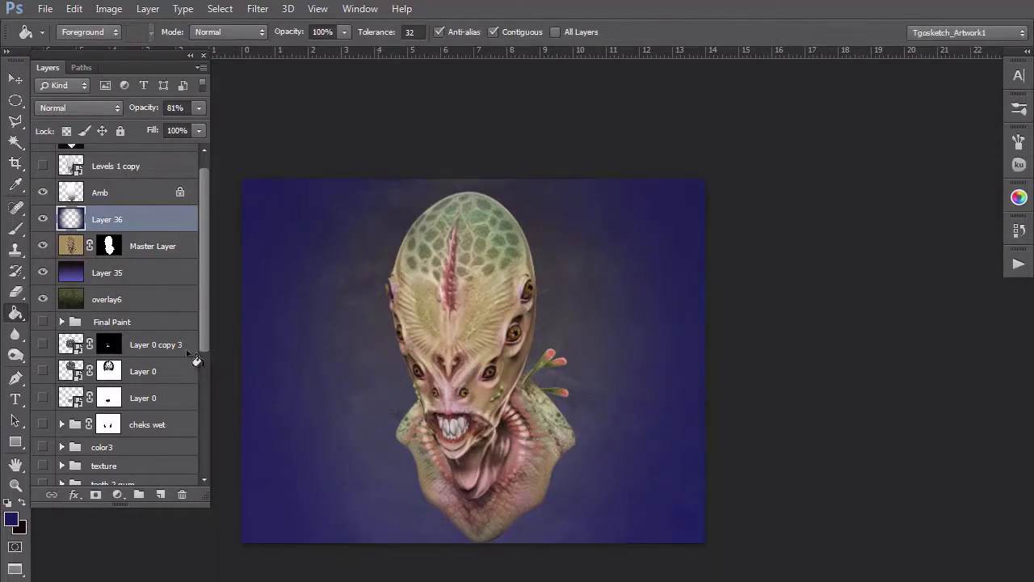
Step: Review the whole composition in full-screen view without panels, close up and from a distance
key("F7")
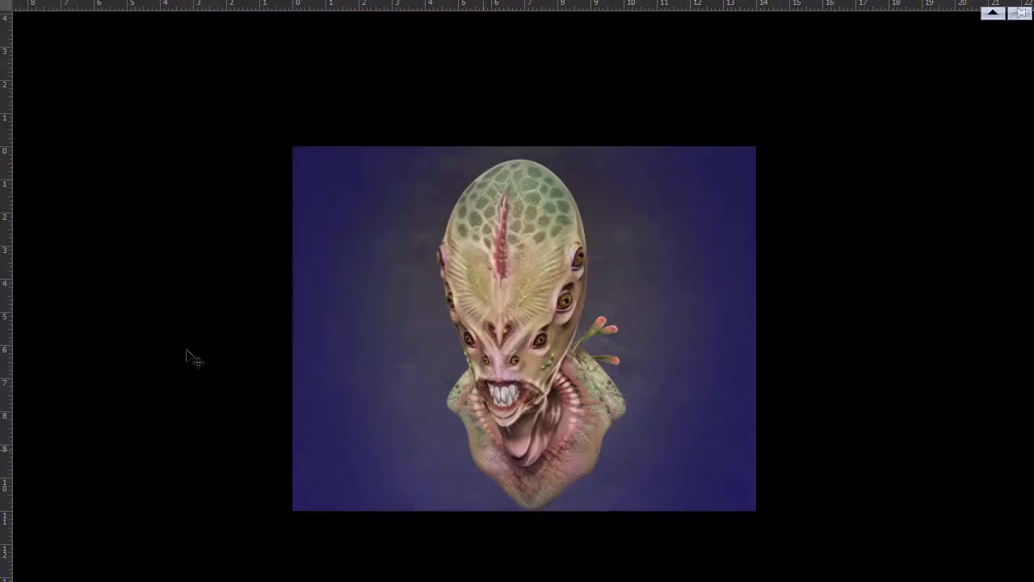
key("ctrl+plus")
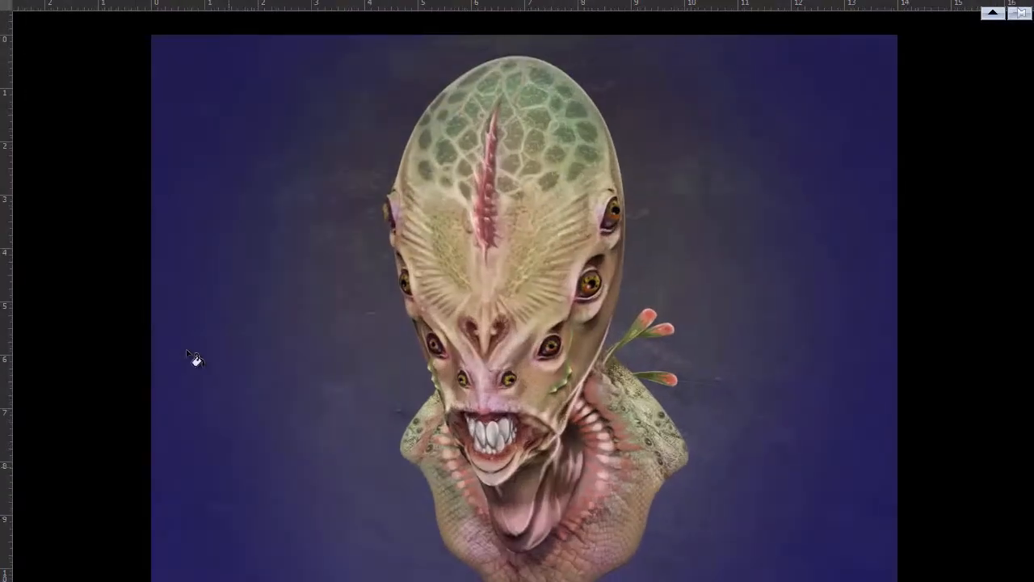
key("ctrl+minus")
key("ctrl+minus")
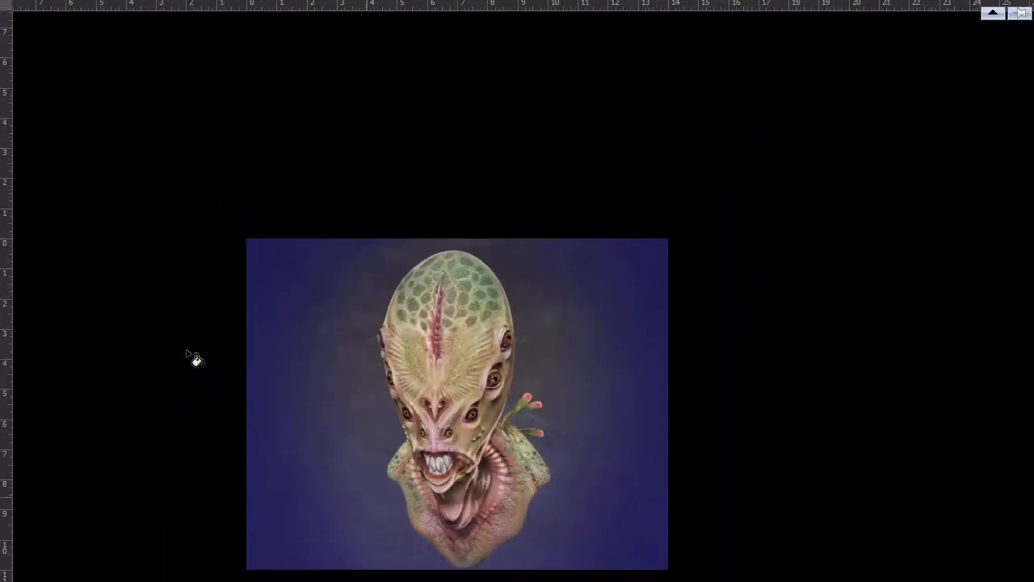
key("f")
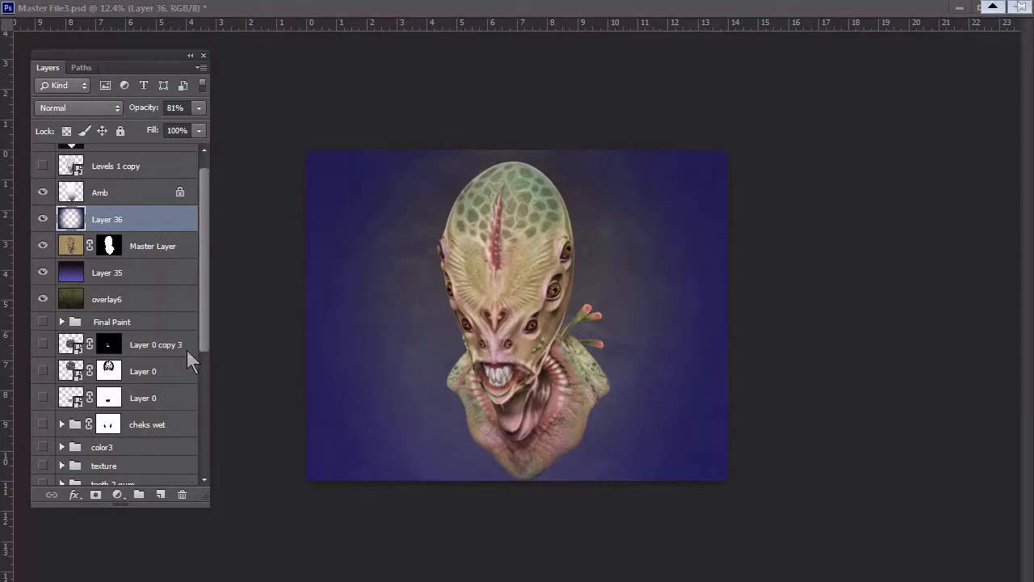
Step: Switch to Bridge and preview the particle textures in the Dust folder
key("alt+Tab")
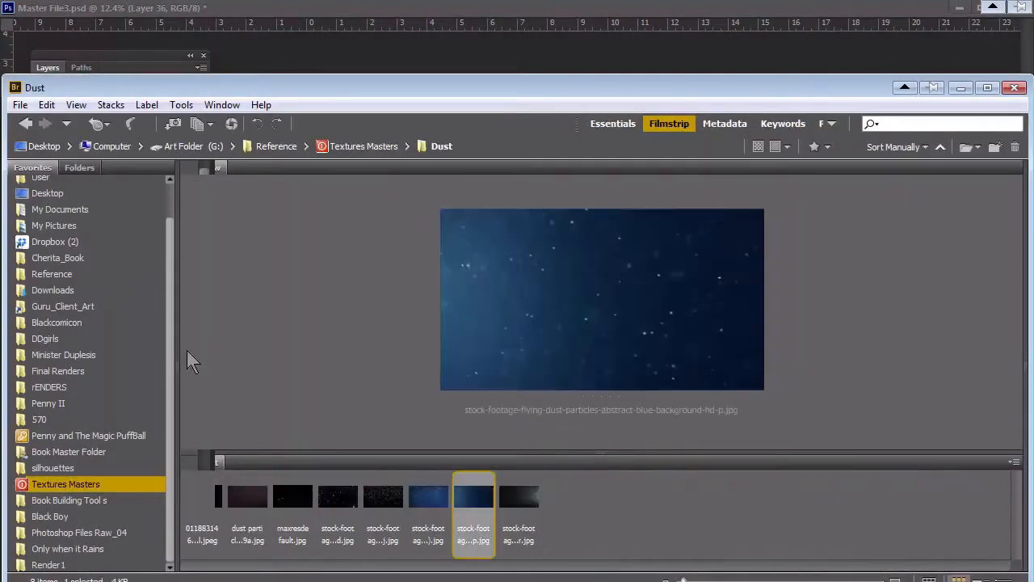
key("Left")
key("Left")
key("Right")
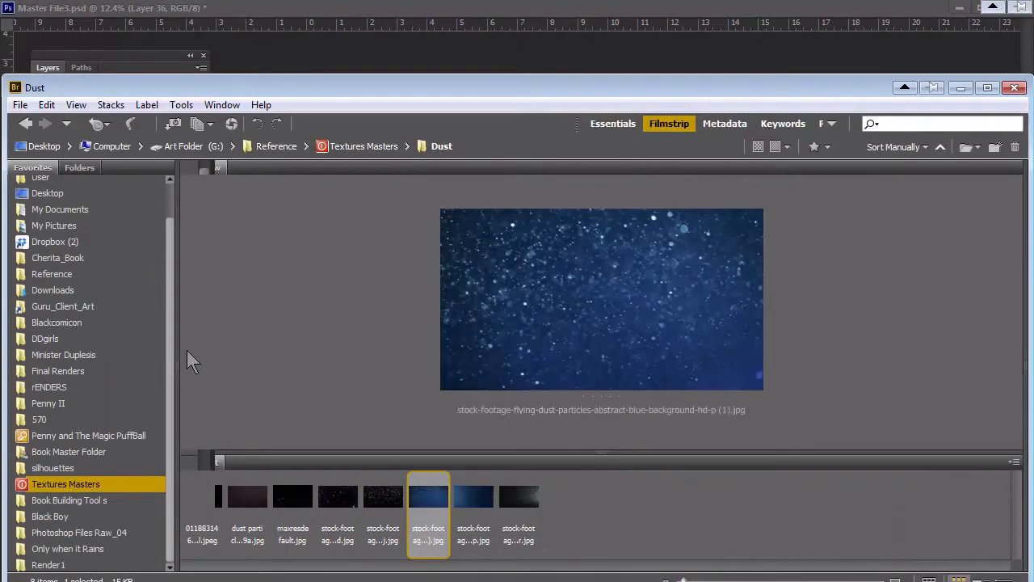
key("Left")
key("Left")
key("Left")
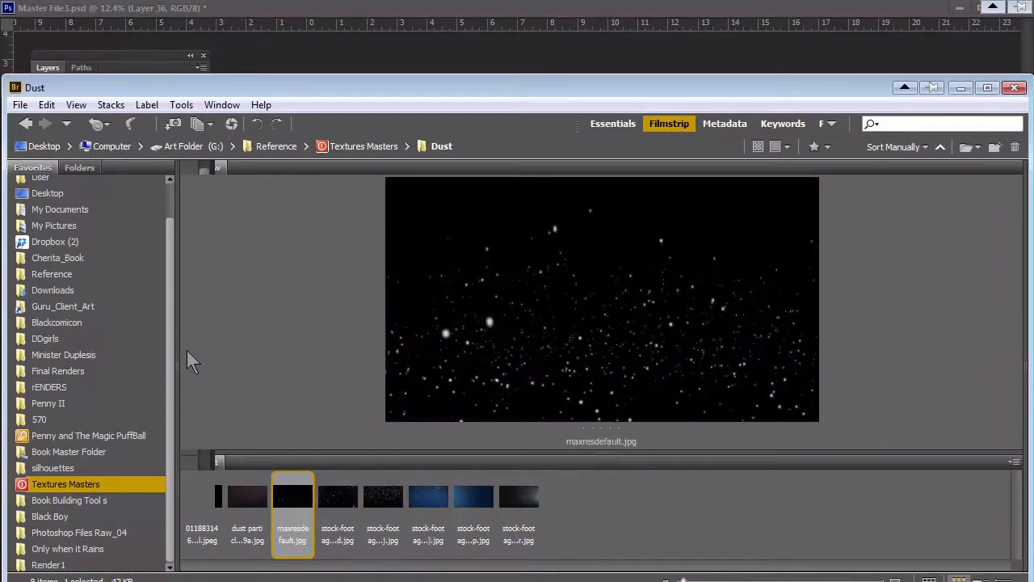
key("Left")
Step: Place the stock-footage dust-particles projector image from Bridge above Layer 36 and stretch it to cover the canvas
mouse_move(612, 75)
left_mouse_down()
mouse_move(612, 145)
mouse_move(612, 93)
mouse_move(426, 199)
mouse_move(94, 197)
mouse_move(346, 44)
mouse_move(327, 94)
mouse_move(161, 84)
left_mouse_up()
left_click(197, 513)
left_click_drag(33, 503, 628, 393)
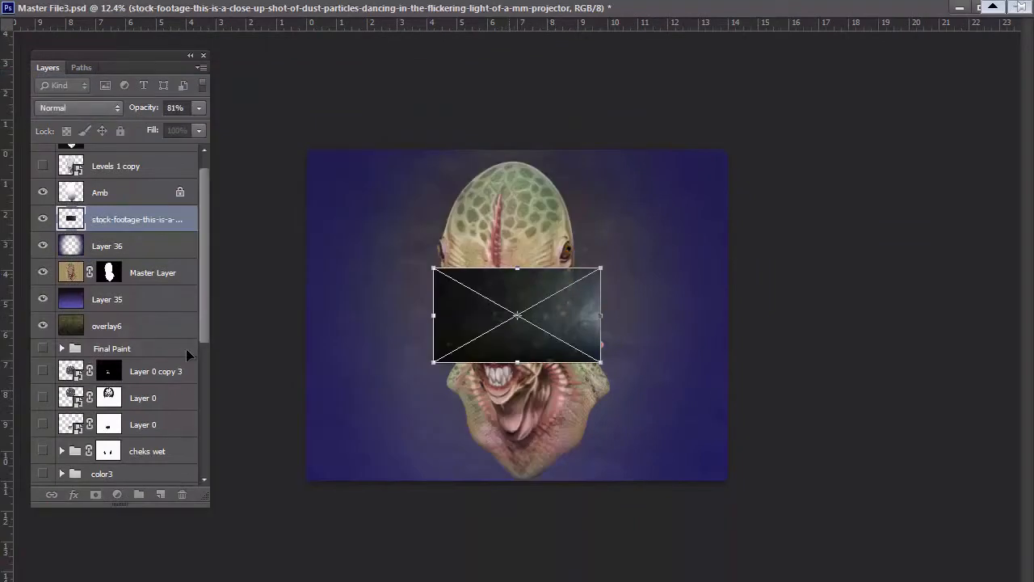
left_click_drag(434, 267, 313, 199)
left_click_drag(517, 200, 518, 153)
left_click_drag(517, 430, 518, 489)
left_click_drag(719, 320, 728, 320)
left_click_drag(314, 320, 285, 320)
key("Return")
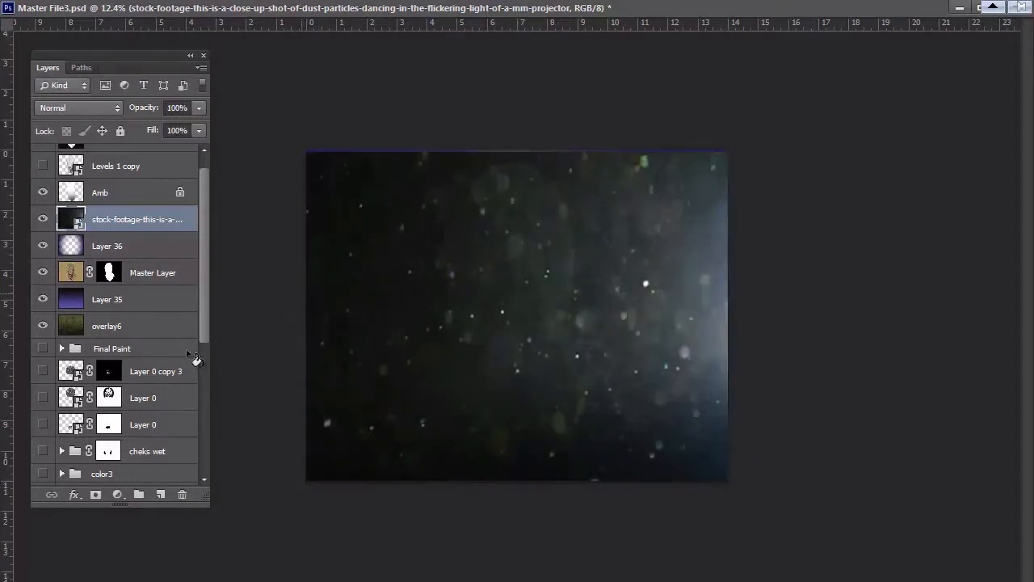
Step: Set the dust texture layer's blend mode to Overlay and its opacity to 47%
left_click(110, 107)
left_click(65, 319)
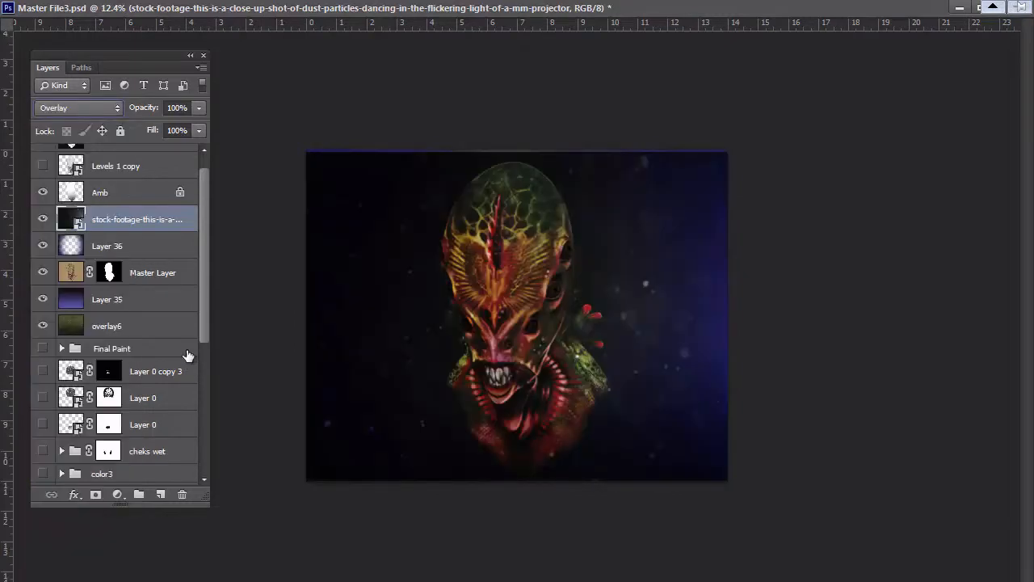
left_click(199, 108)
left_click_drag(199, 127, 146, 127)
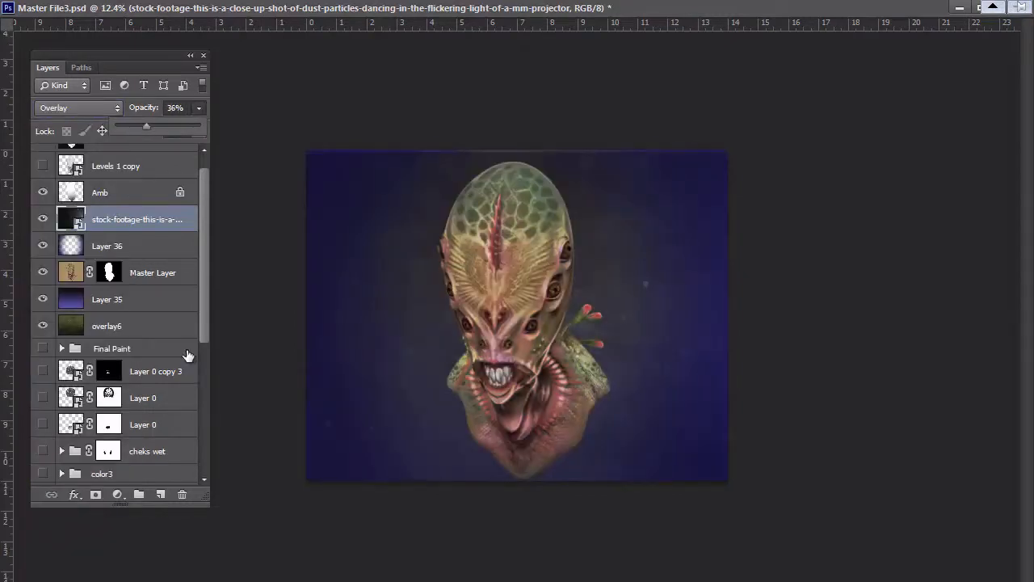
left_click_drag(146, 127, 155, 127)
key("Return")
Step: Cycle through blend modes for the dust texture layer up to Pin Light
key("shift+plus")
key("shift+plus")
key("shift+plus")
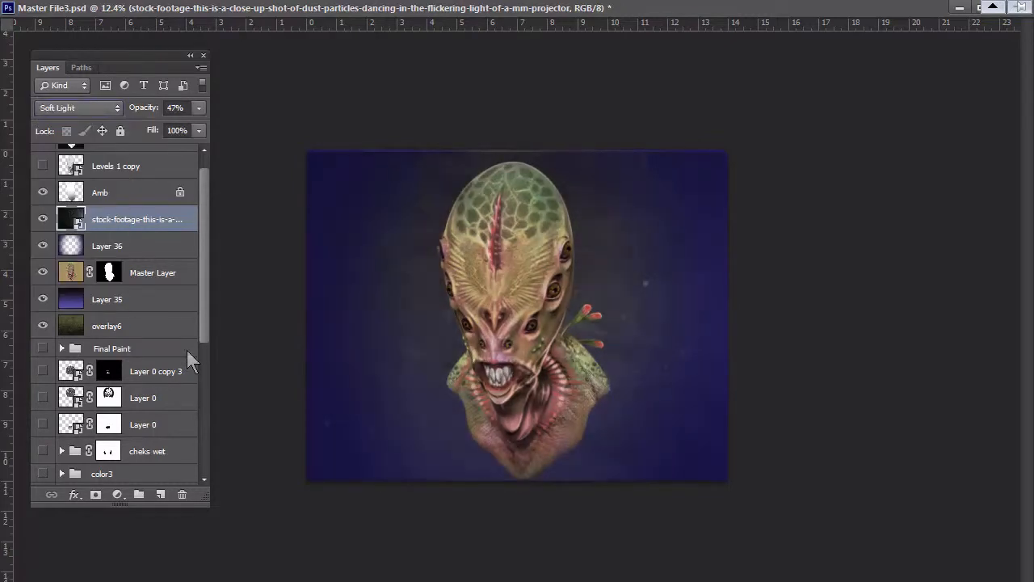
key("shift+plus")
key("shift+plus")
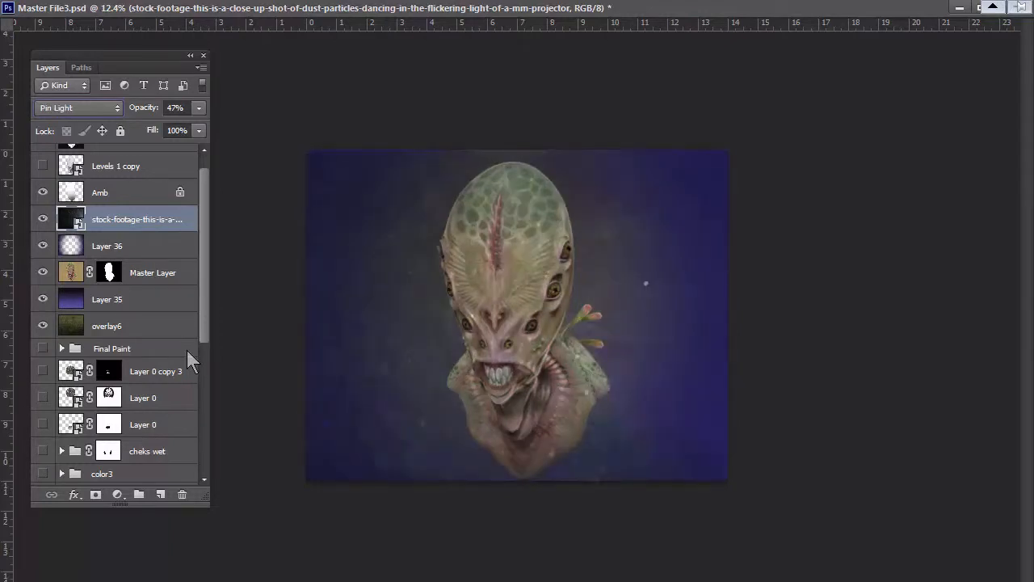
Step: Copy the Master Layer's mask onto the dust texture layer
key("alt+bracketleft")
key("alt+bracketleft")
left_click_drag(109, 272, 121, 218)
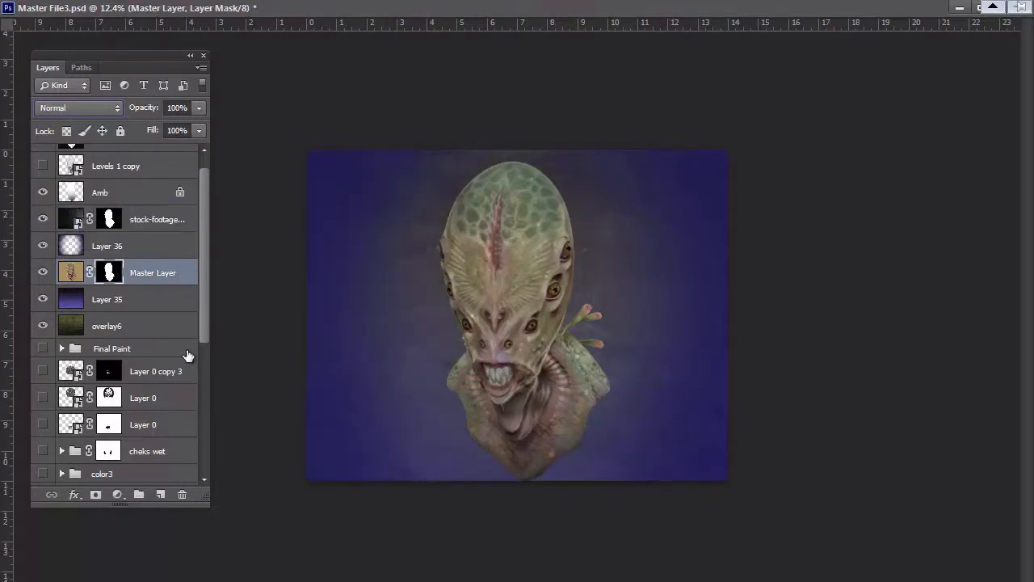
Step: Compare the composition with the dust texture layer hidden and shown
left_click(43, 218)
left_click(43, 218)
left_click(43, 218)
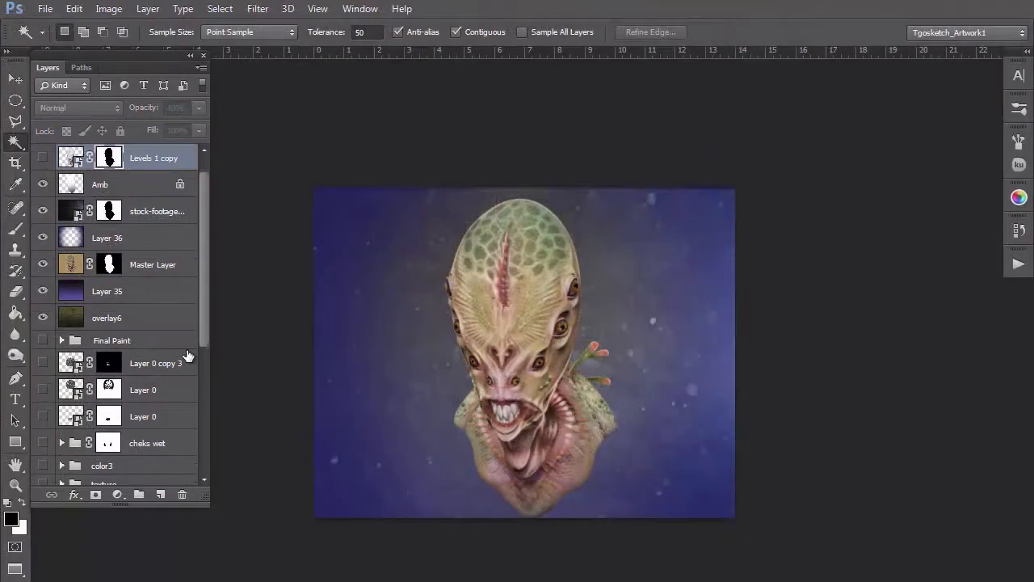
left_click(43, 211)
key("ctrl+plus")
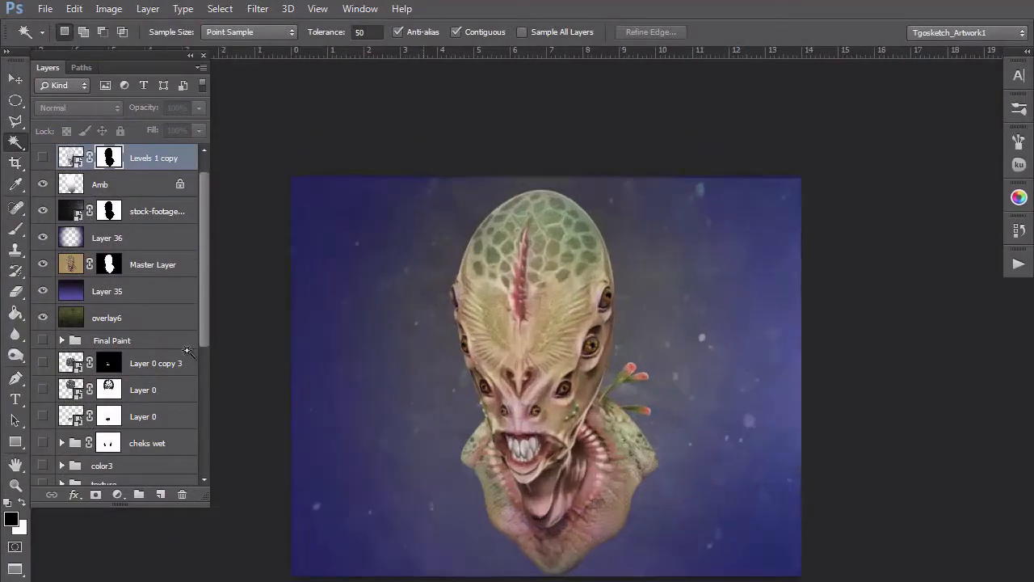
Step: Add a new layer above Levels 1 copy and fill it with a linear gradient from navy on the left to near-black on the right
key("space")
left_click_drag(523, 380, 485, 317)
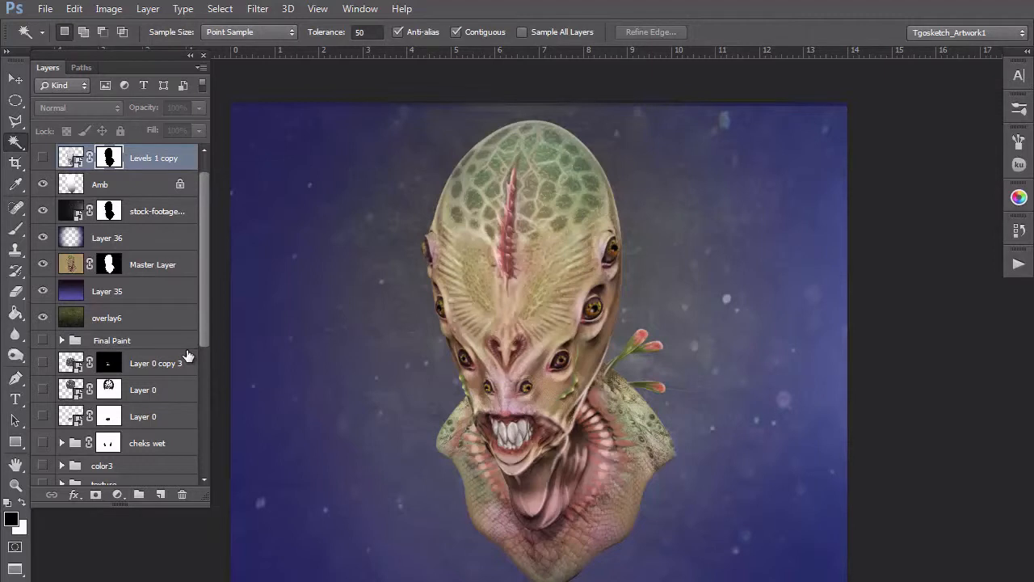
left_click(160, 494)
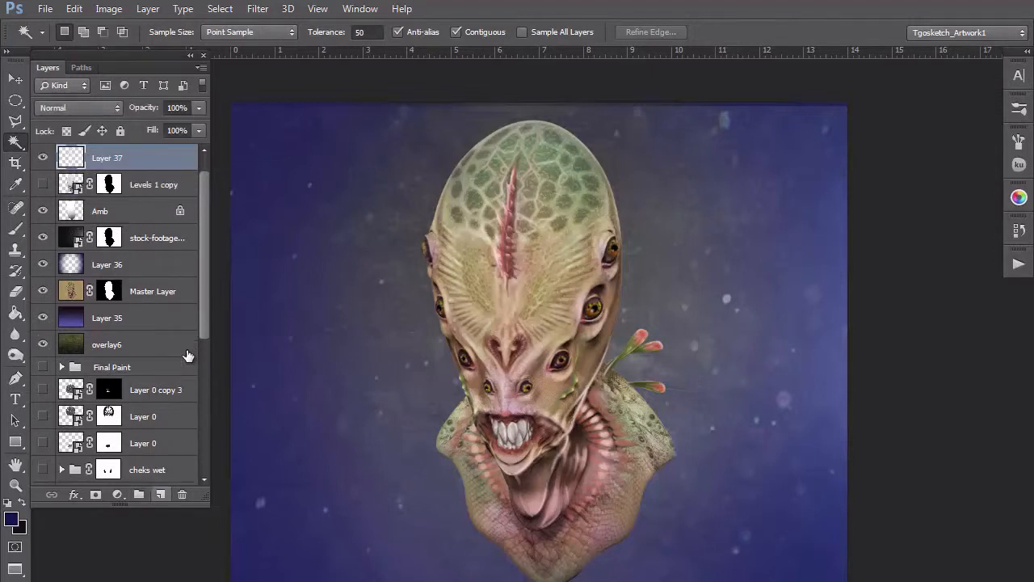
left_click(15, 313)
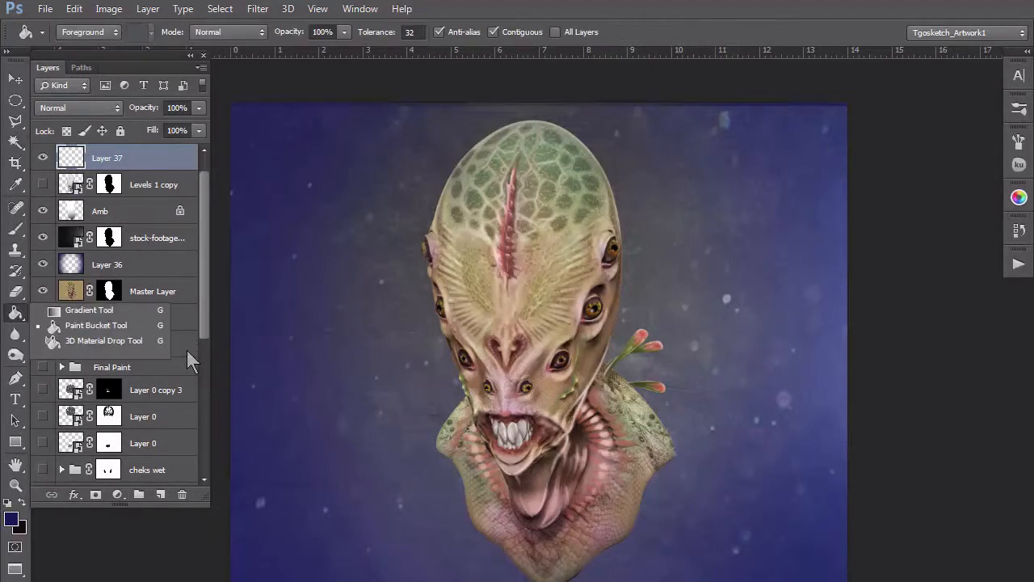
left_click(81, 306)
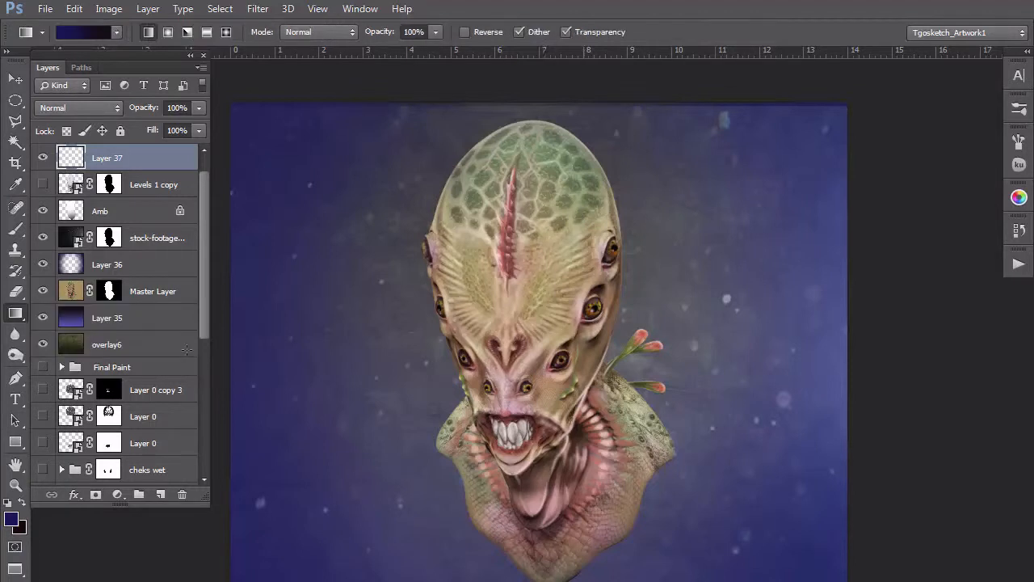
left_click_drag(879, 338, 661, 389)
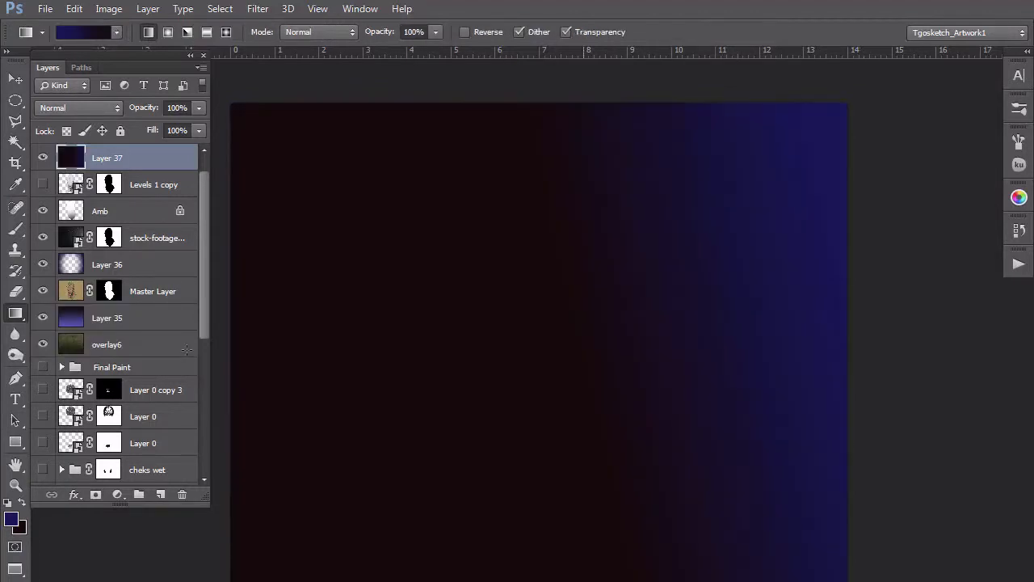
key("ctrl+z")
left_click_drag(233, 462, 801, 385)
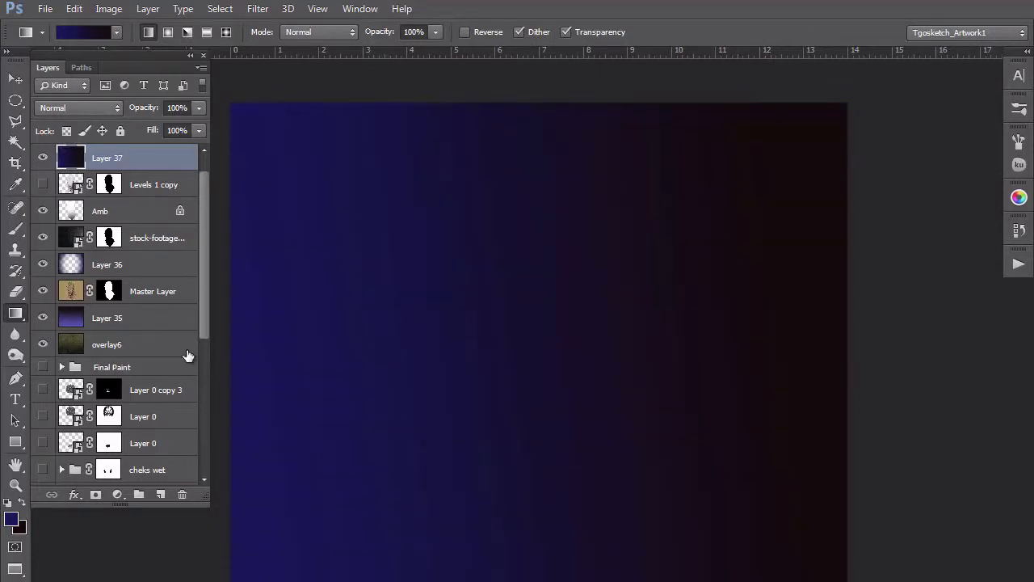
Step: Copy the Levels 1 copy layer's mask onto the new gradient layer and make the gradient layer active
key("alt+bracketleft")
left_click_drag(109, 184, 109, 159)
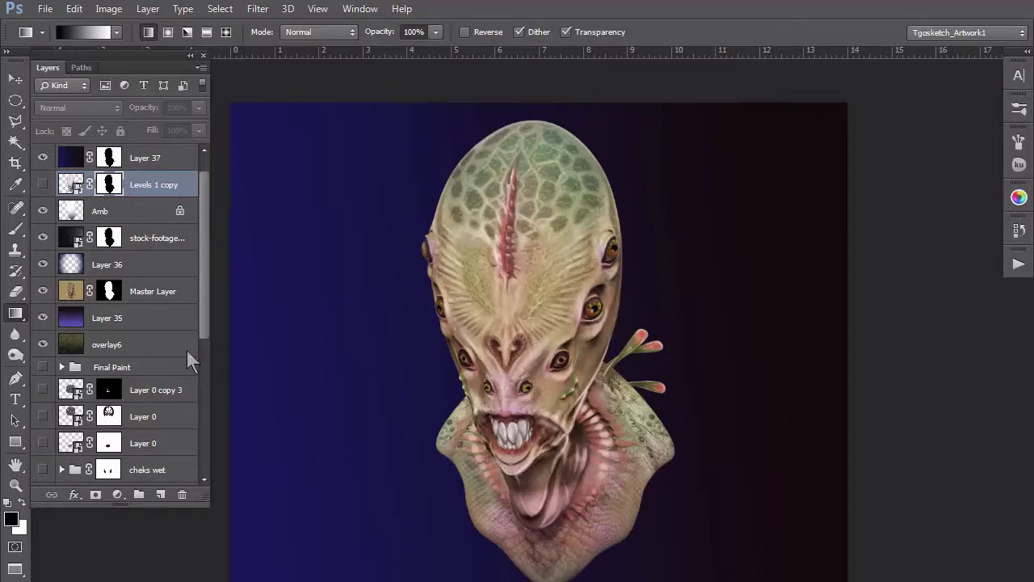
key("alt+bracketright")
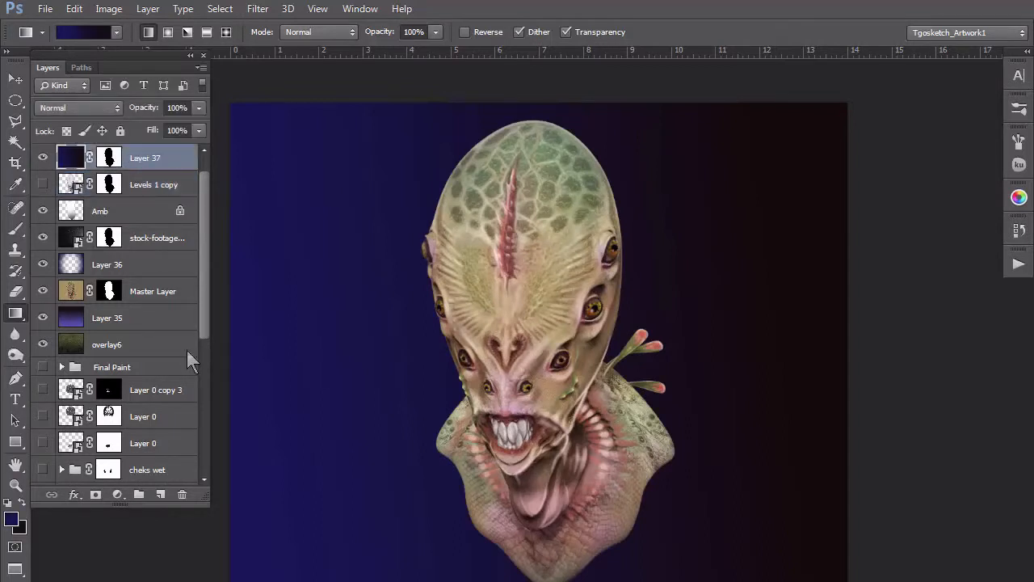
Step: Set the masked gradient layer's blend mode to Overlay and its opacity to 31%
left_click(79, 108)
key("Down")
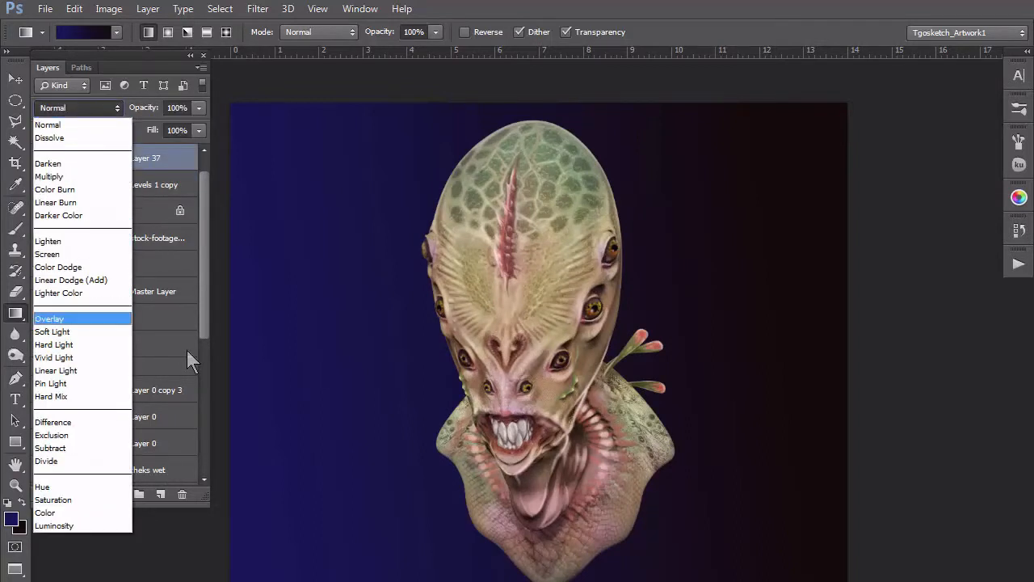
key("Return")
left_click(199, 109)
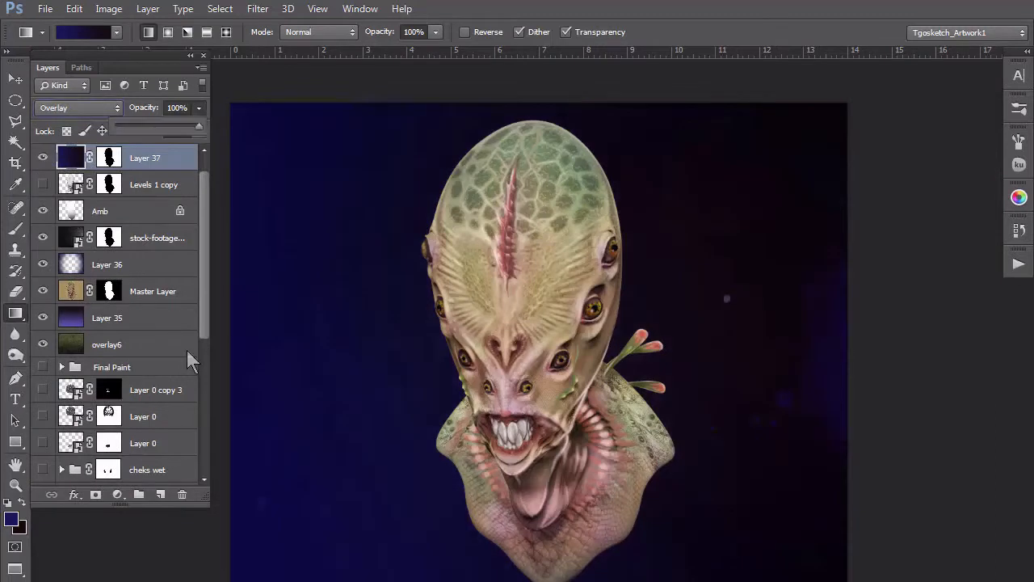
left_click_drag(201, 126, 142, 126)
Step: Change the gradient layer's blend mode to Multiply and compare the image with the layer hidden and shown
left_click(79, 109)
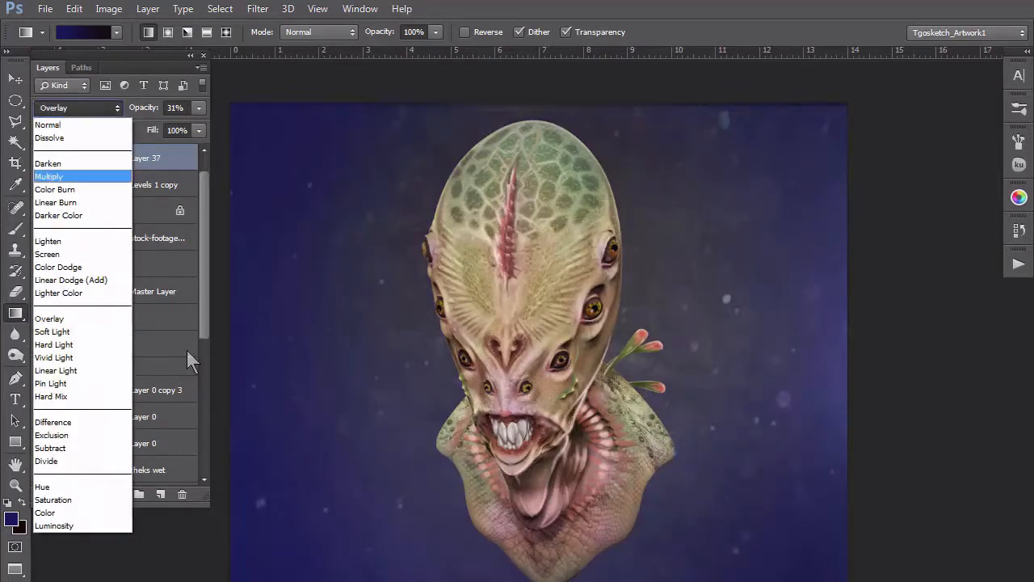
left_click(59, 176)
left_click(43, 158)
left_click(43, 158)
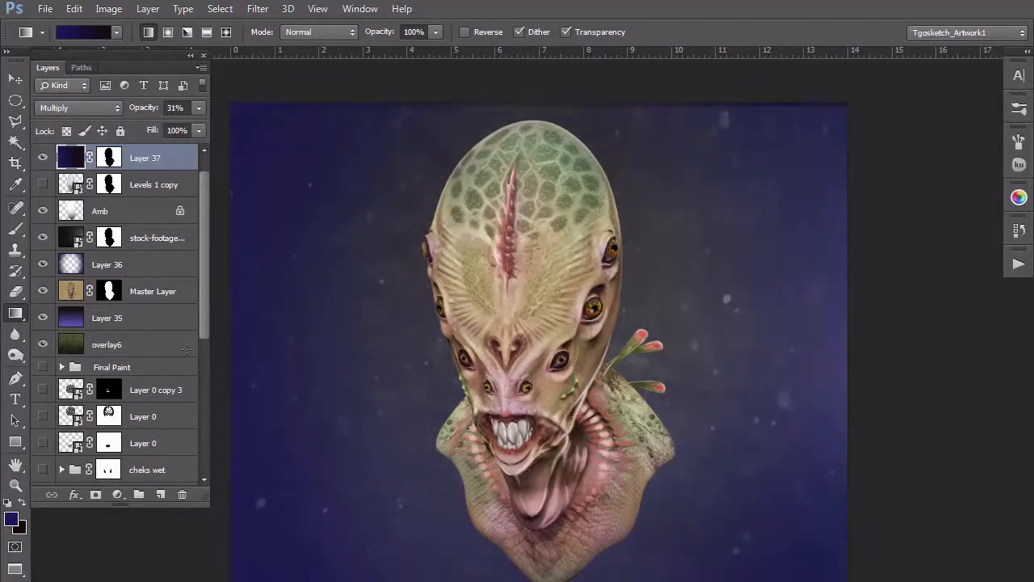
Step: Crop the canvas slightly tighter around the bust, trimming the side and top borders
key("c")
left_click_drag(232, 346, 260, 346)
left_click_drag(817, 346, 806, 346)
left_click_drag(538, 105, 538, 113)
left_click_drag(270, 348, 261, 347)
left_click_drag(186, 350, 187, 352)
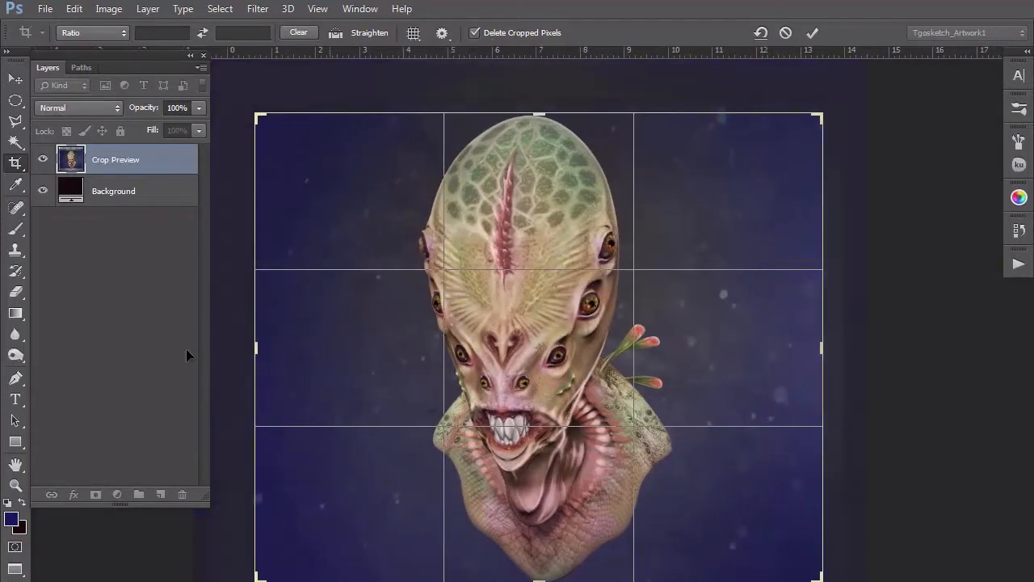
left_click_drag(539, 578, 539, 581)
key("Return")
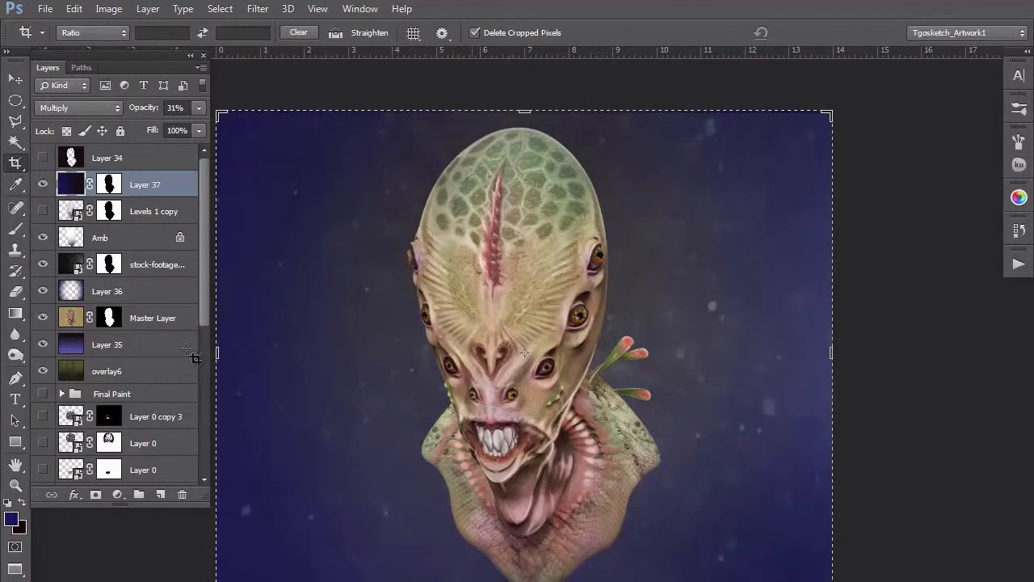
Step: Switch to the Move tool and hide the Amb layer
key("v")
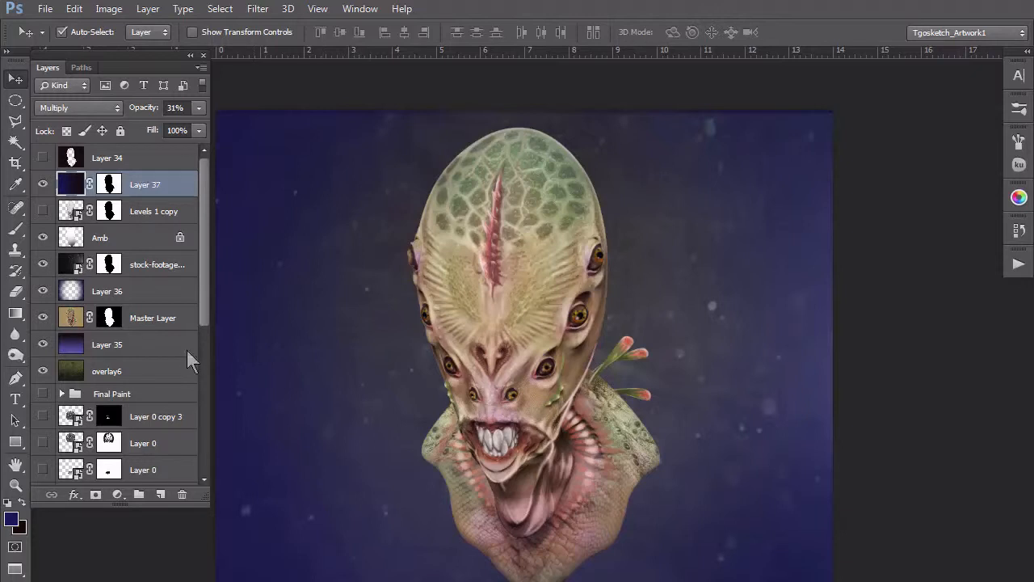
key("ctrl+z")
key("ctrl+z")
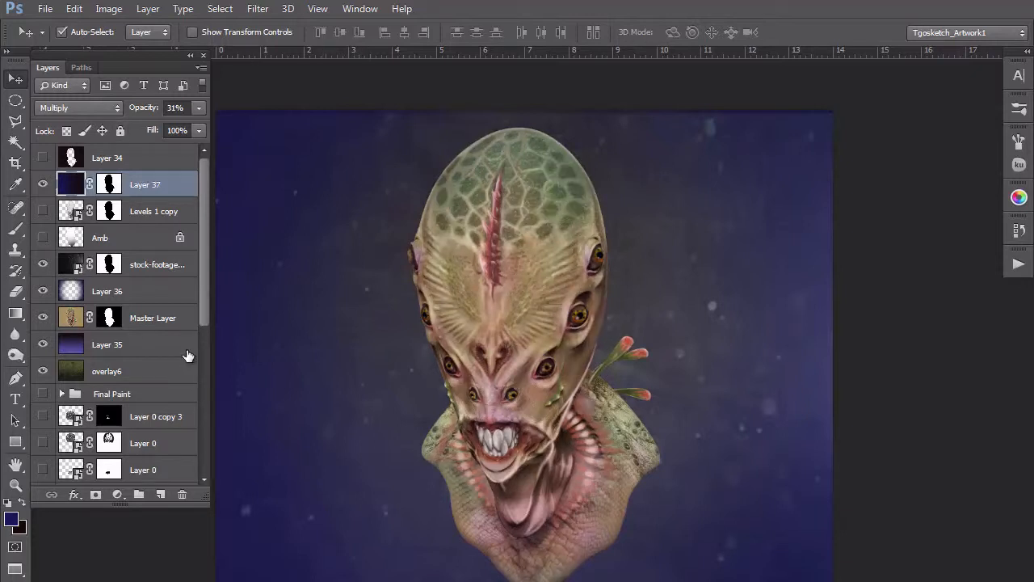